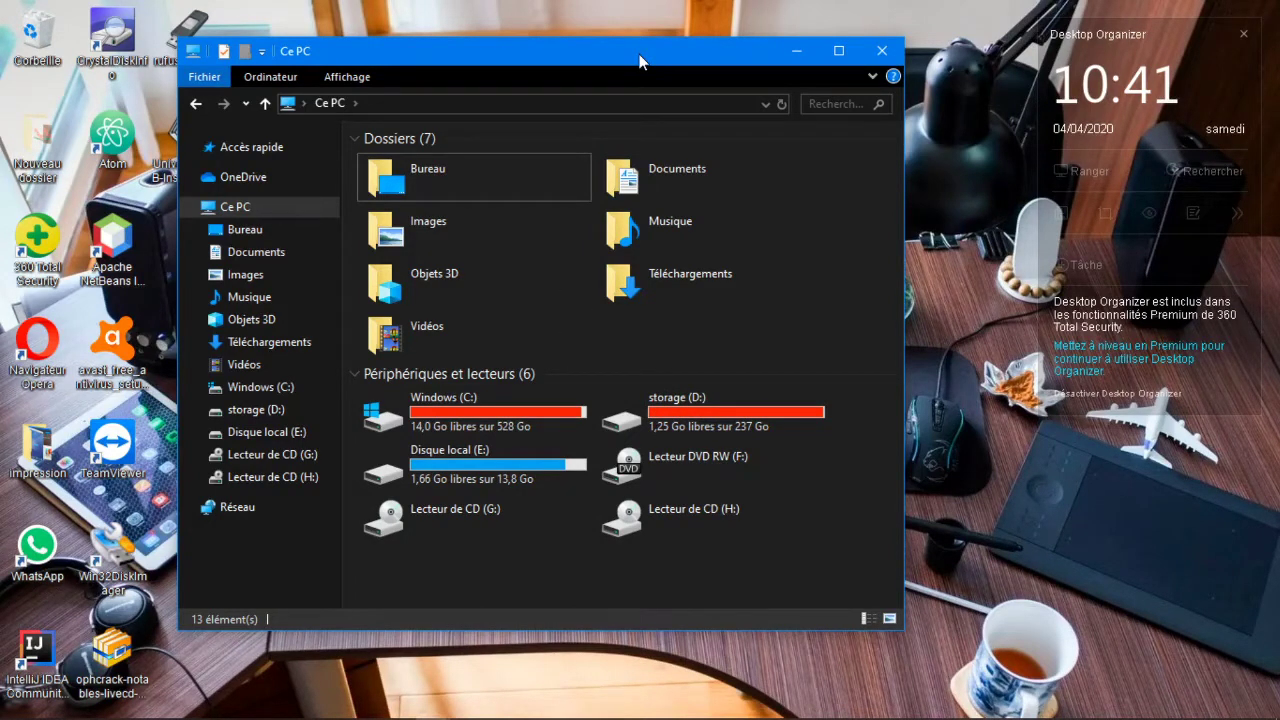
- Open Disk Management, examine the listed disks including removable Disque 1, and put away the management windows
left_click_drag(640, 62, 653, 54)
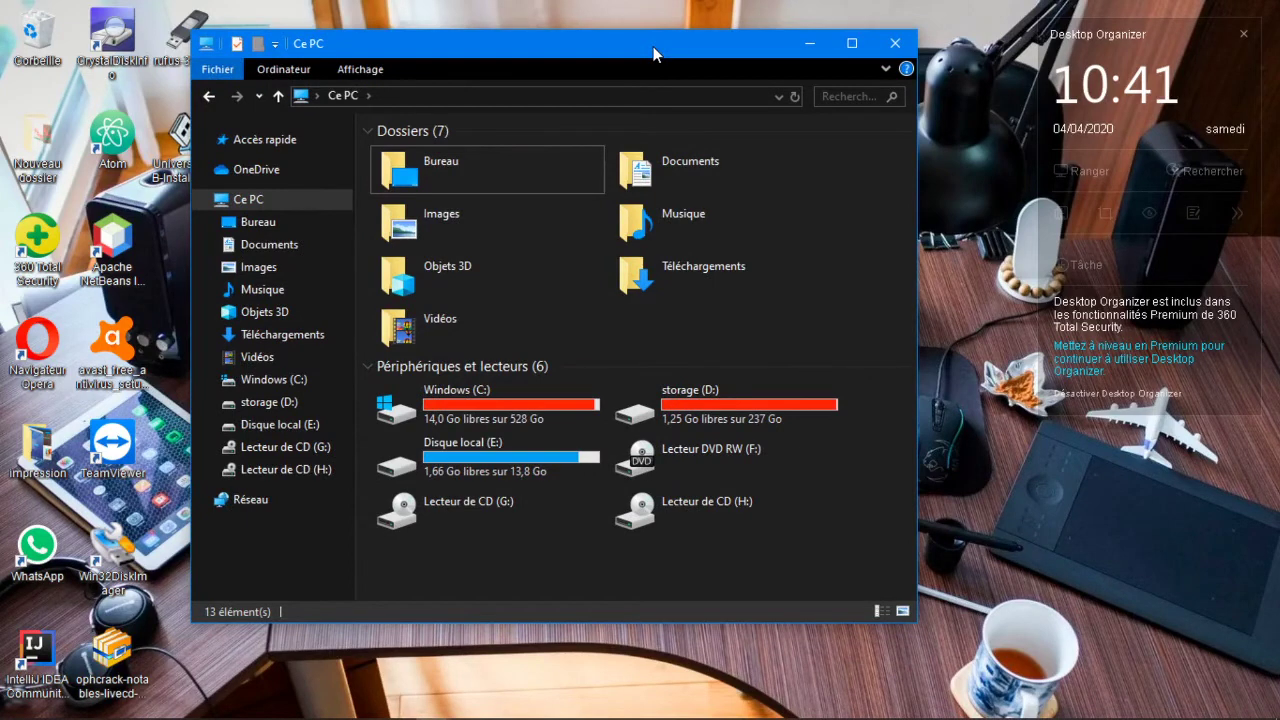
mouse_move(15, 710)
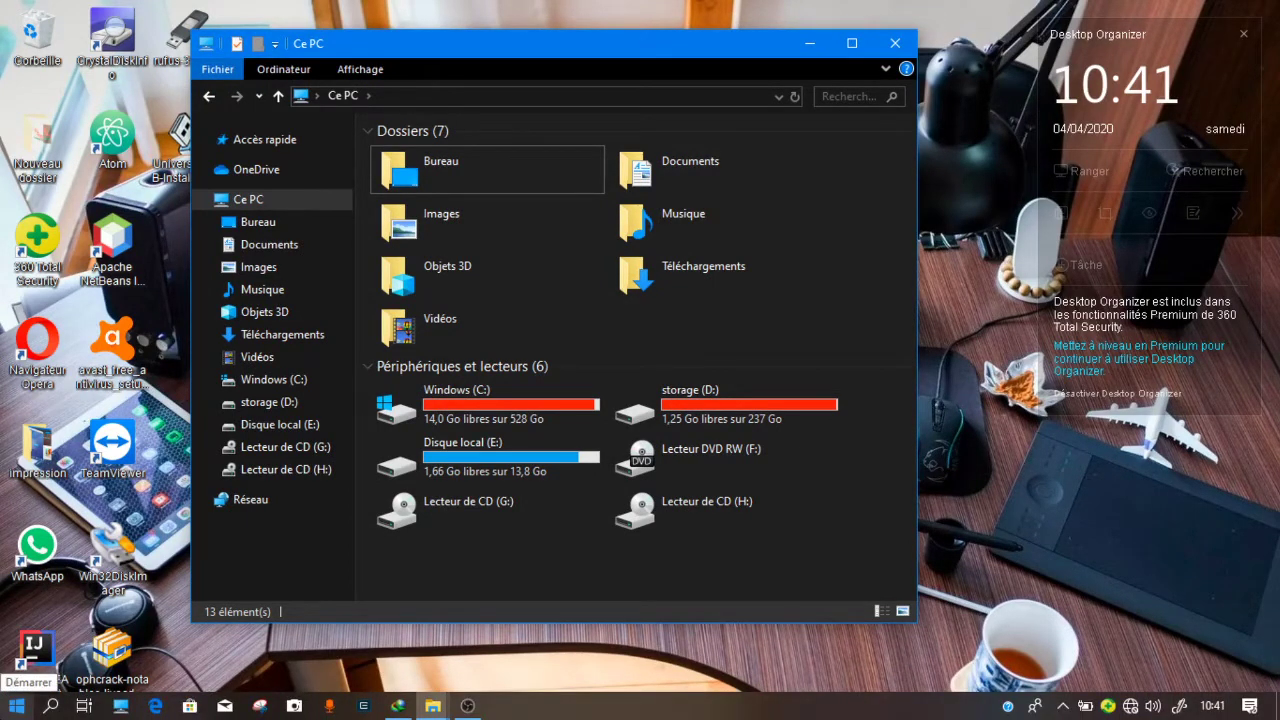
right_click(15, 708)
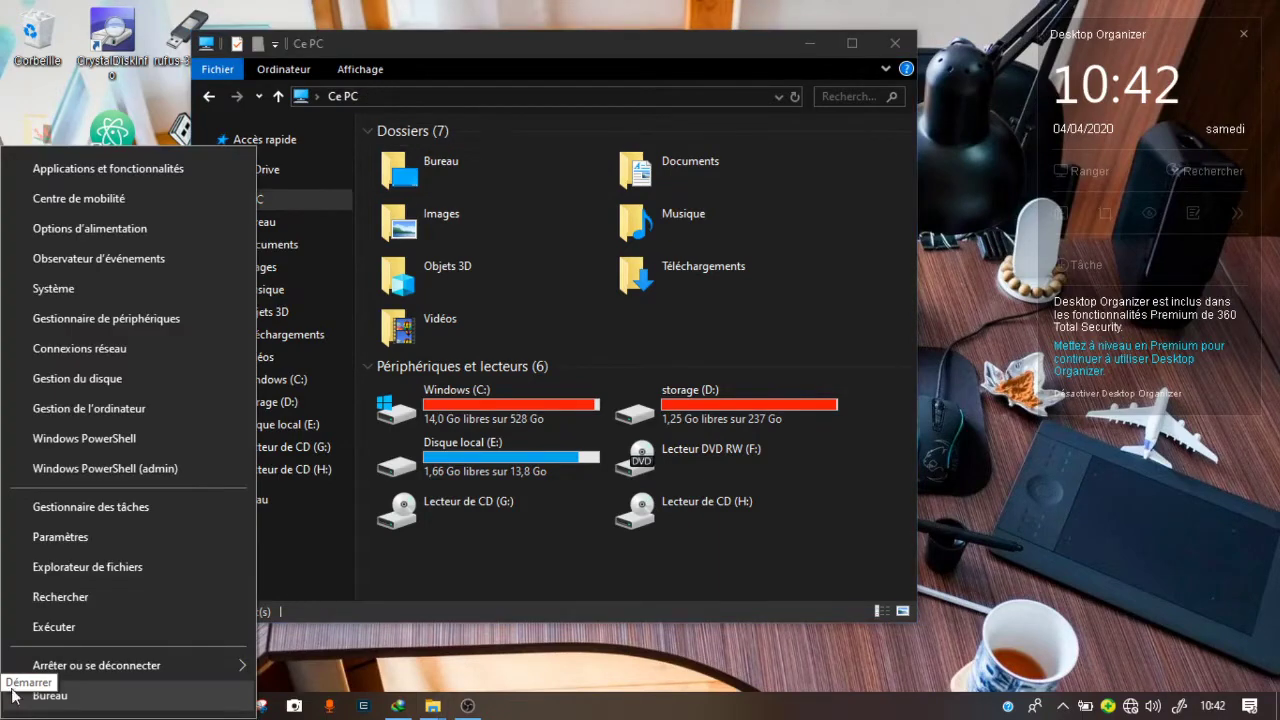
left_click(107, 386)
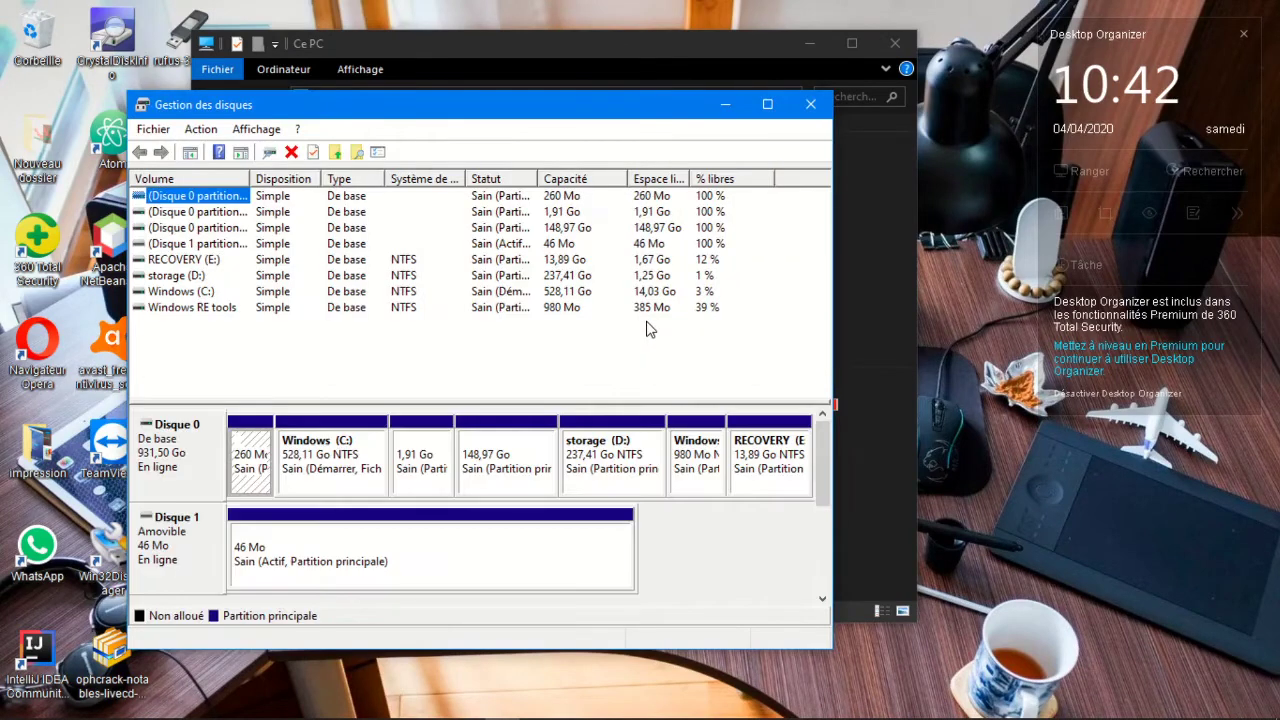
left_click(822, 482)
left_click_drag(822, 482, 821, 516)
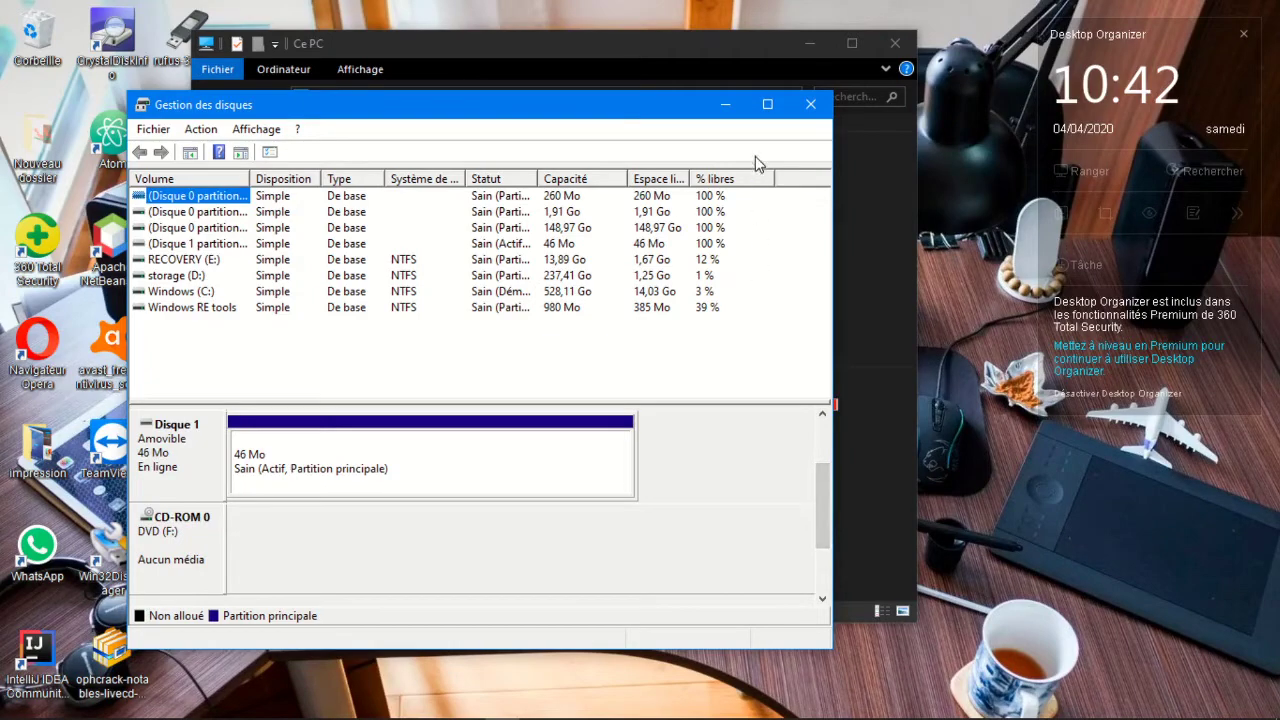
left_click(724, 104)
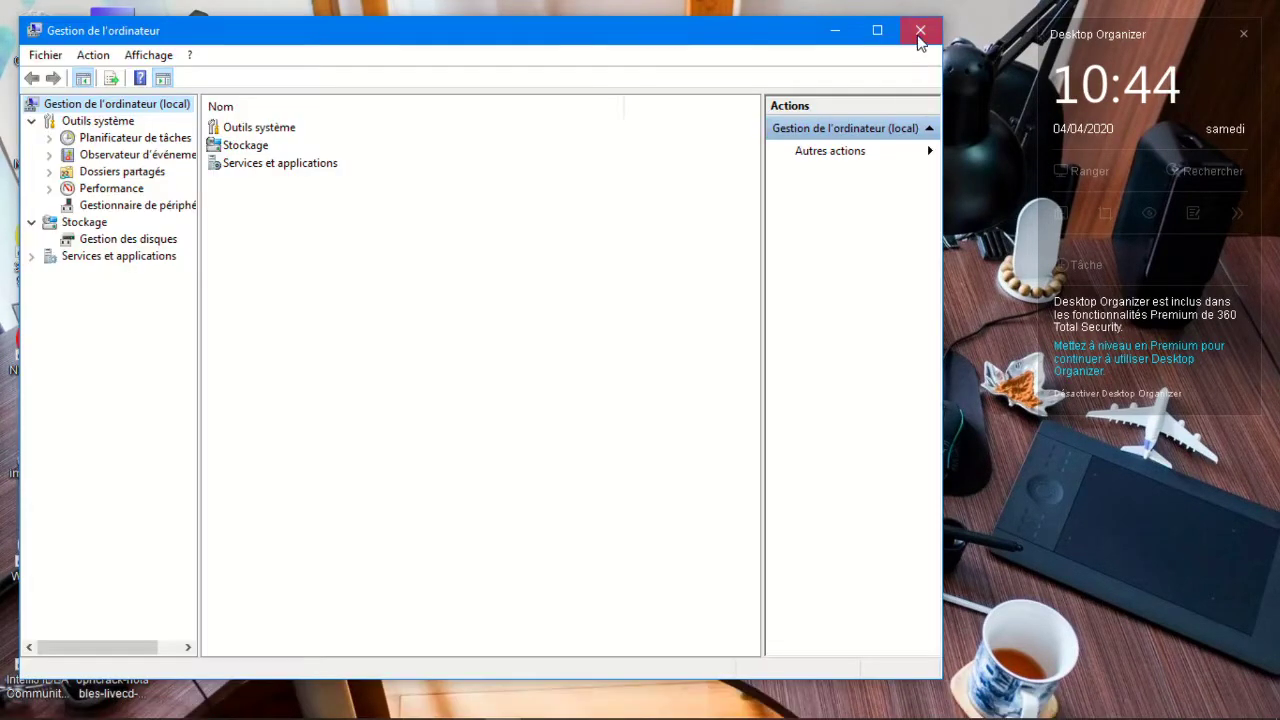
left_click(920, 27)
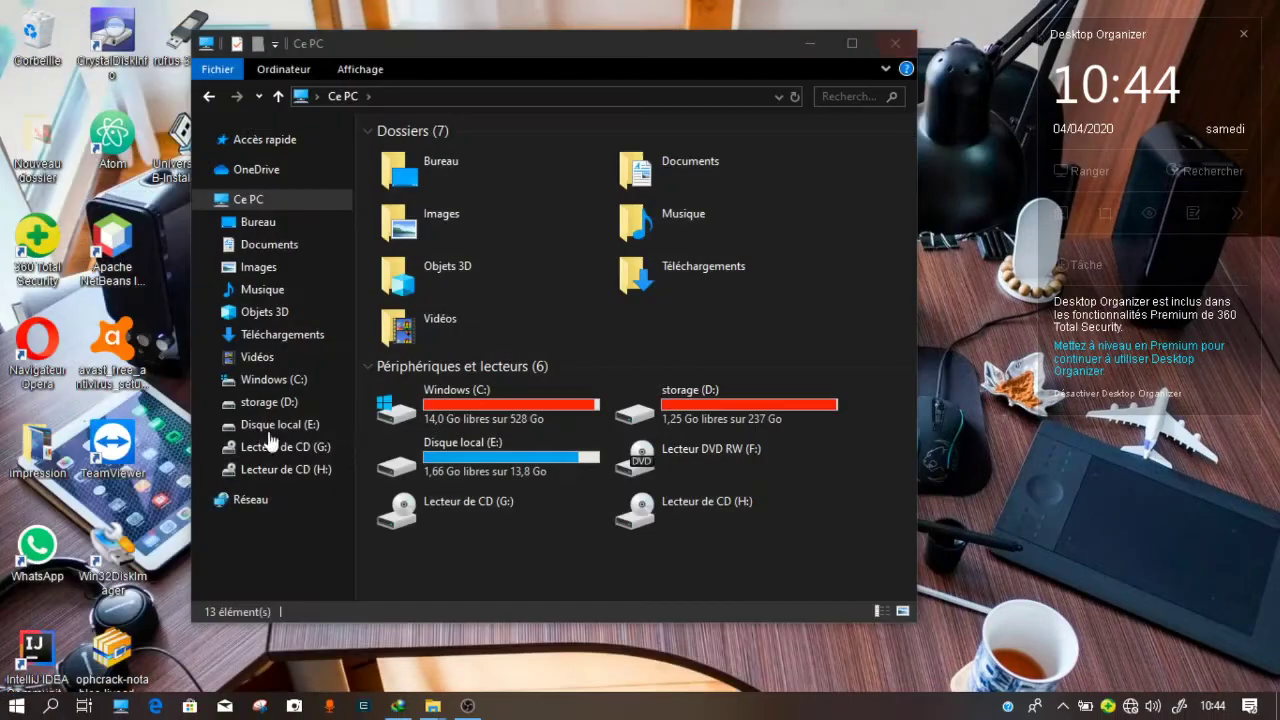
- Search Windows for "gest", open Gestion de l'ordinateur and display its Gestion des disques section
left_click(40, 712)
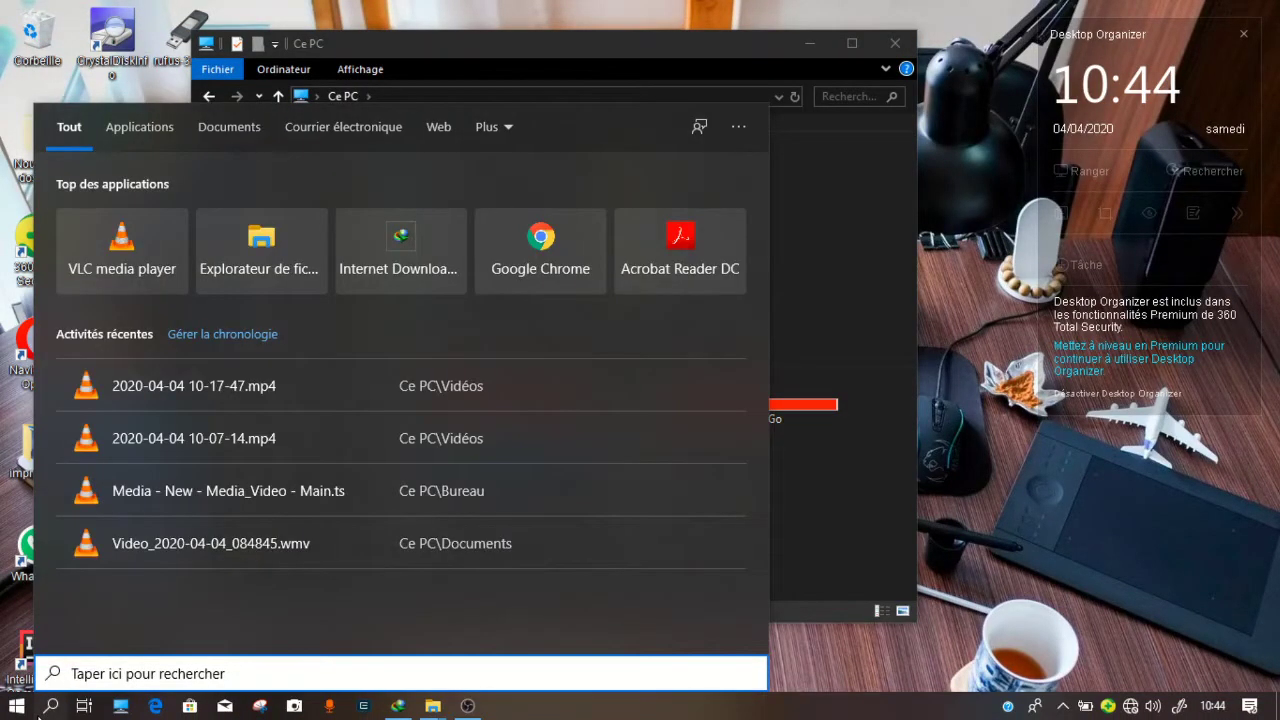
type("gest")
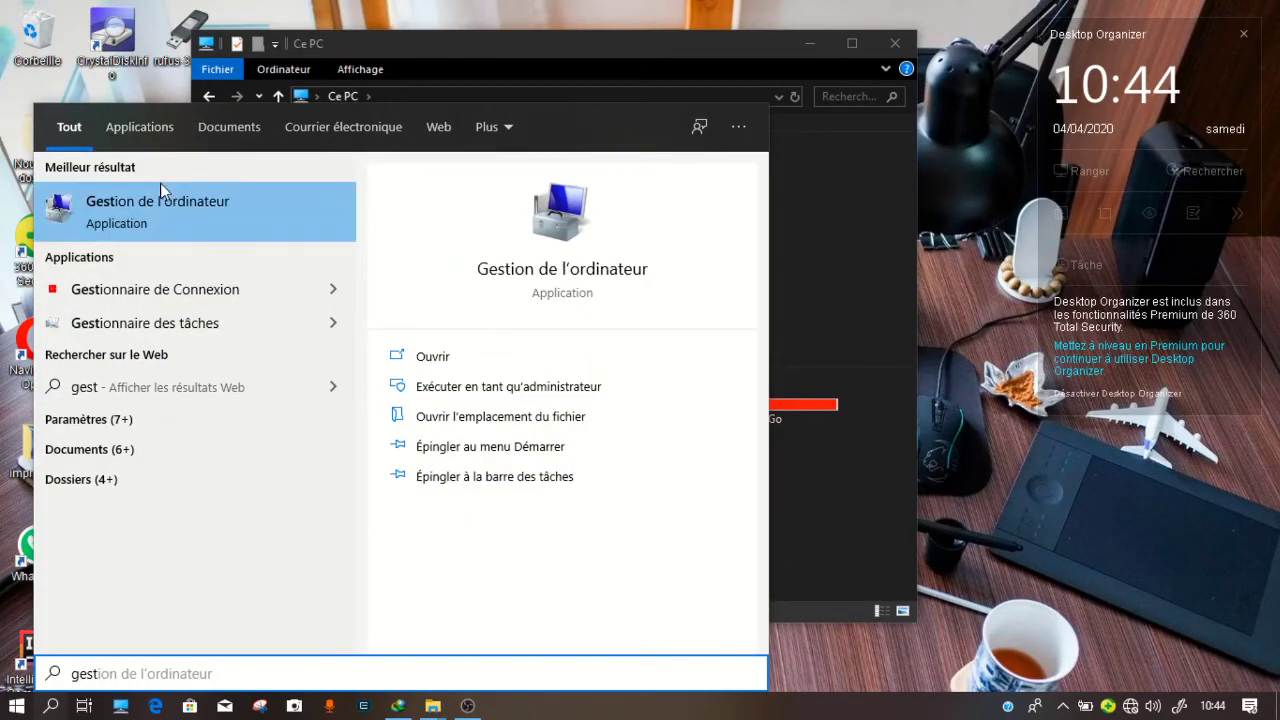
left_click(148, 199)
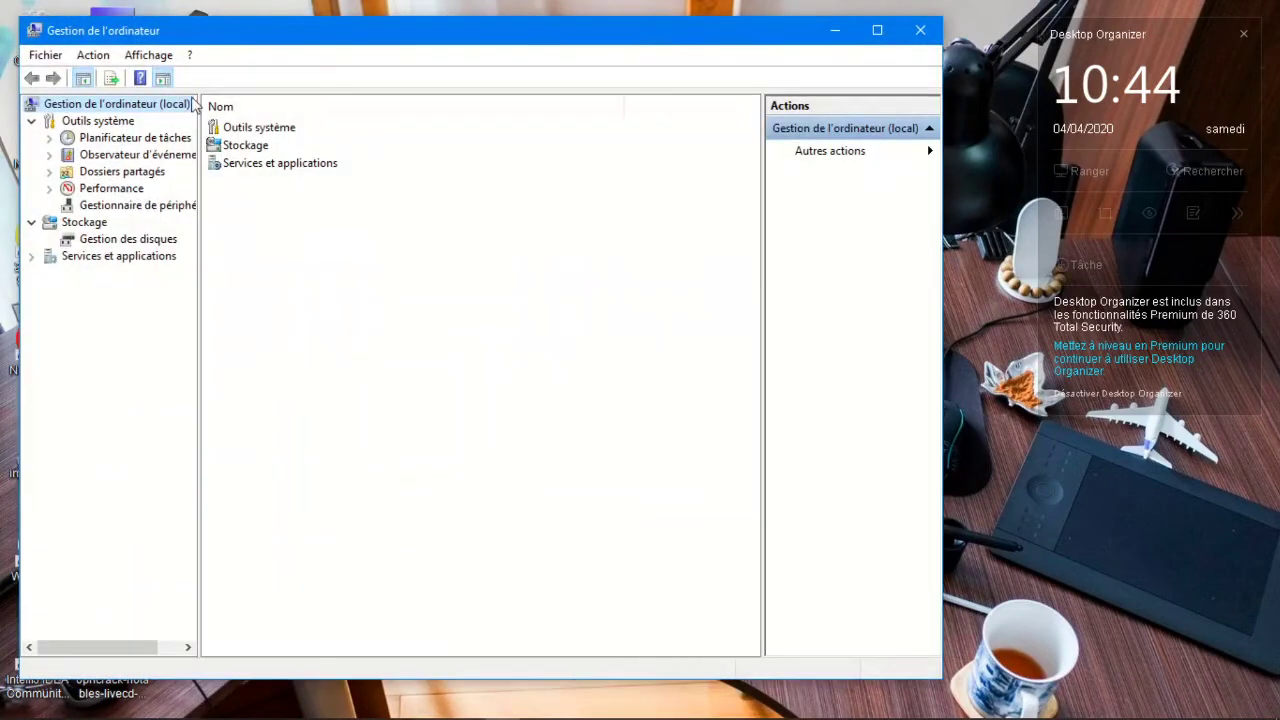
left_click_drag(282, 46, 338, 40)
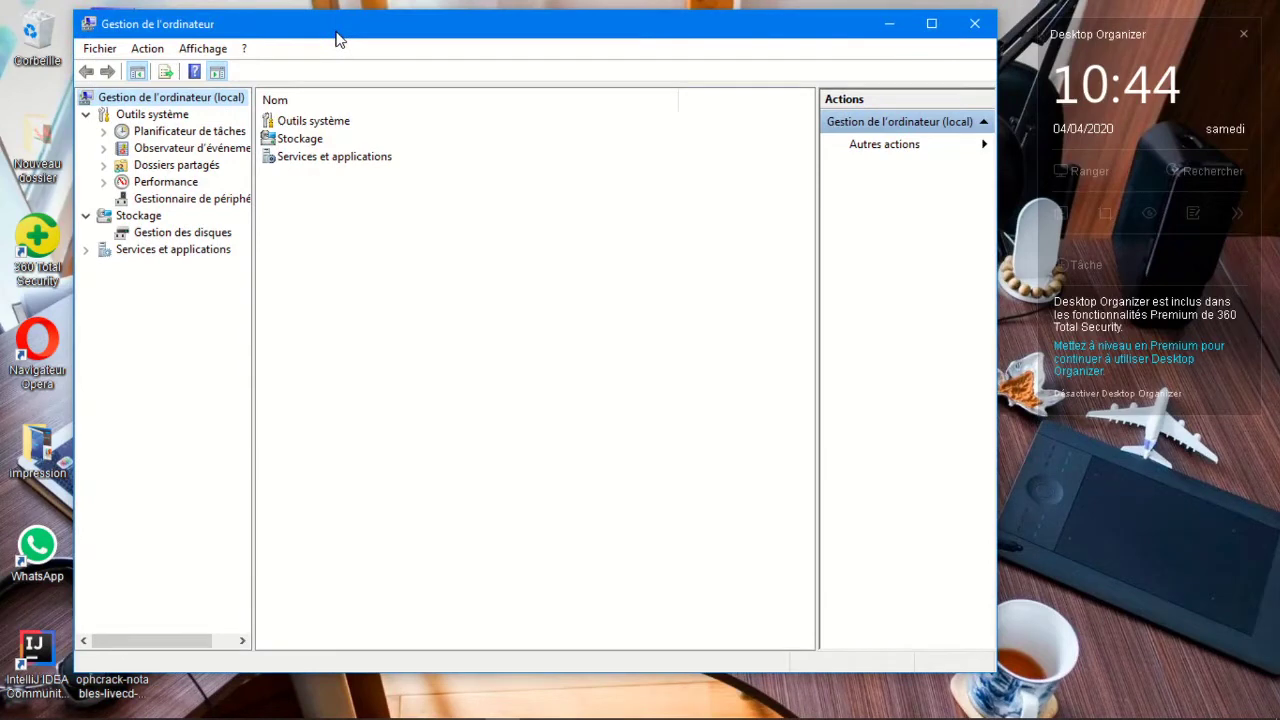
left_click(190, 198)
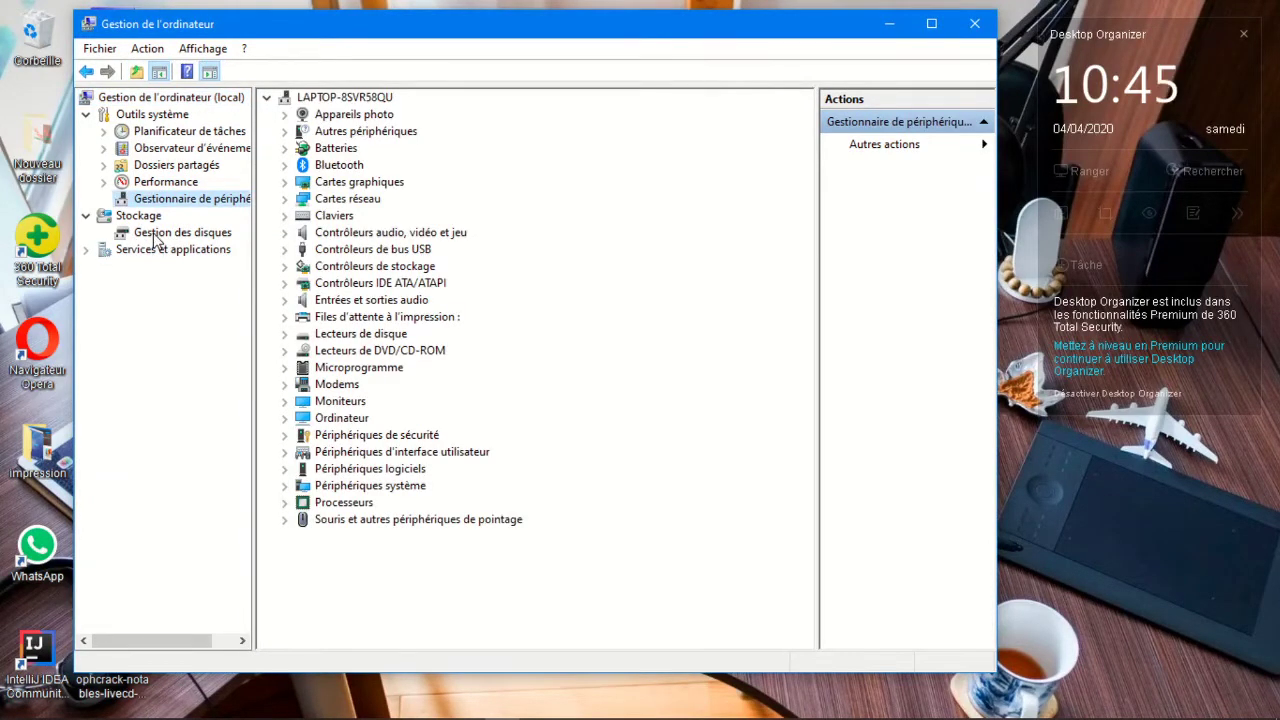
left_click(175, 232)
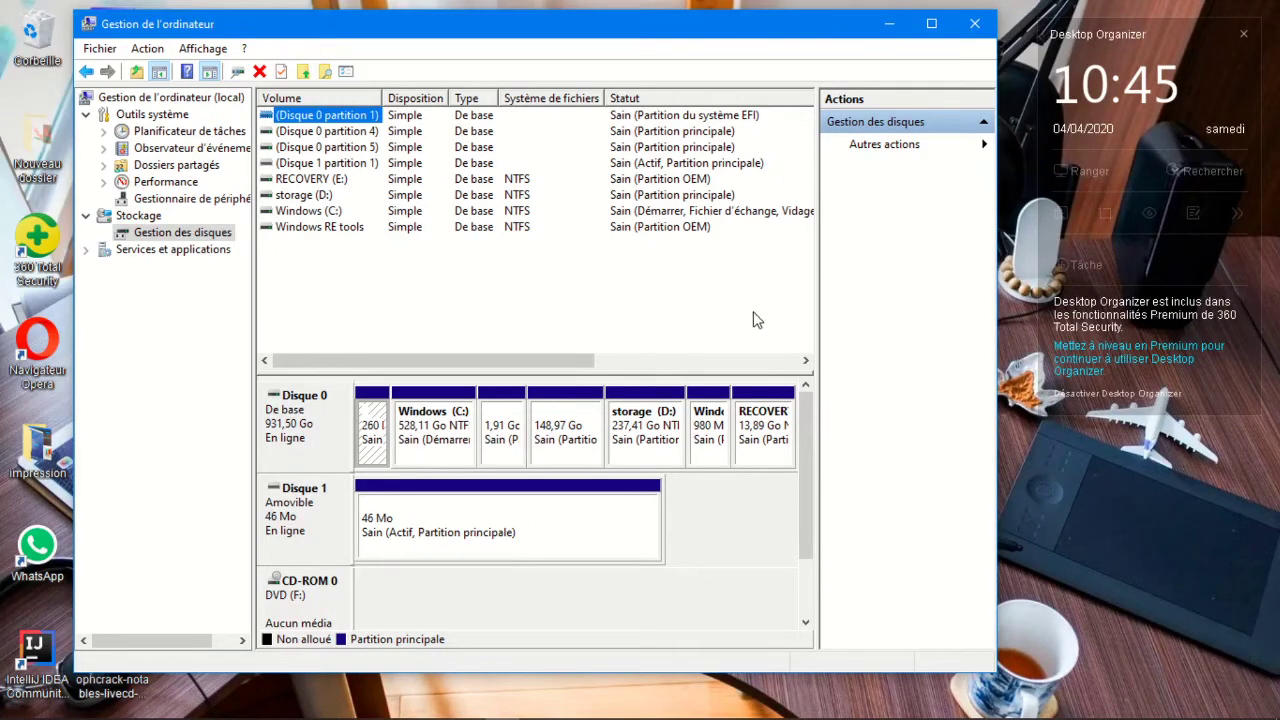
- Examine Disque 0, removable Disque 1 and its 46 Mo partition, including the options available for Disque 1
left_click(286, 438)
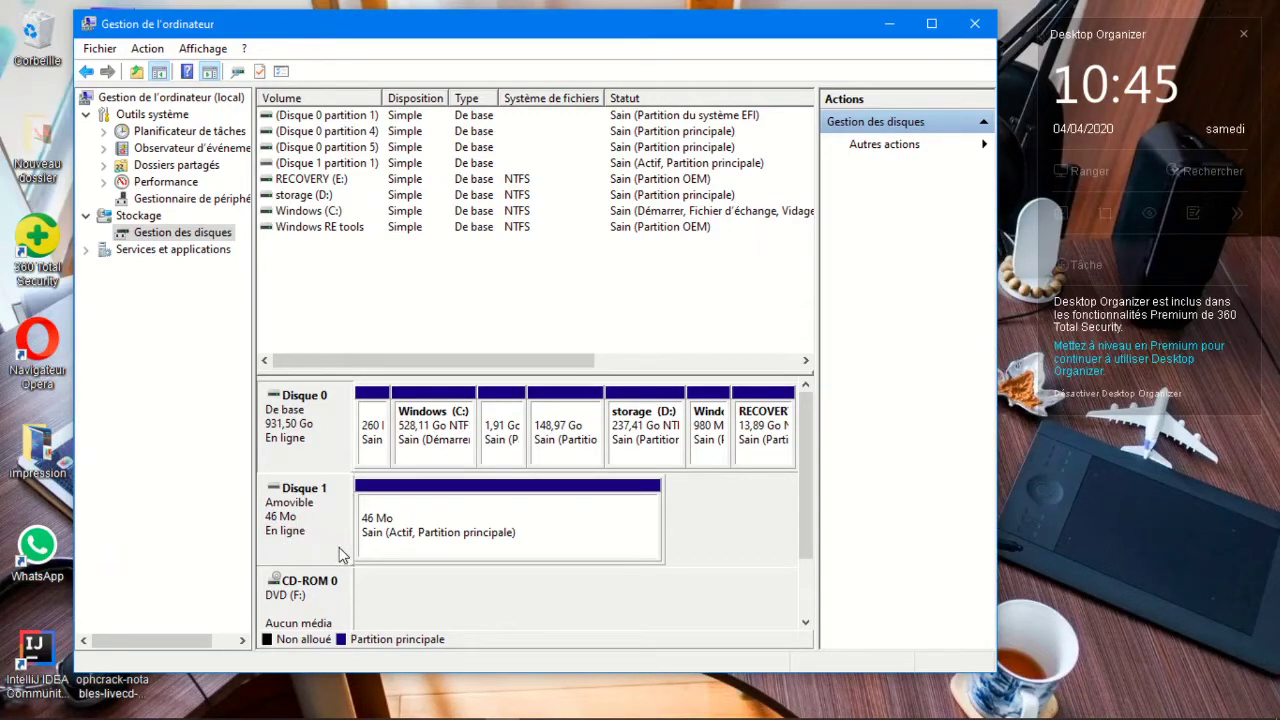
left_click(465, 545)
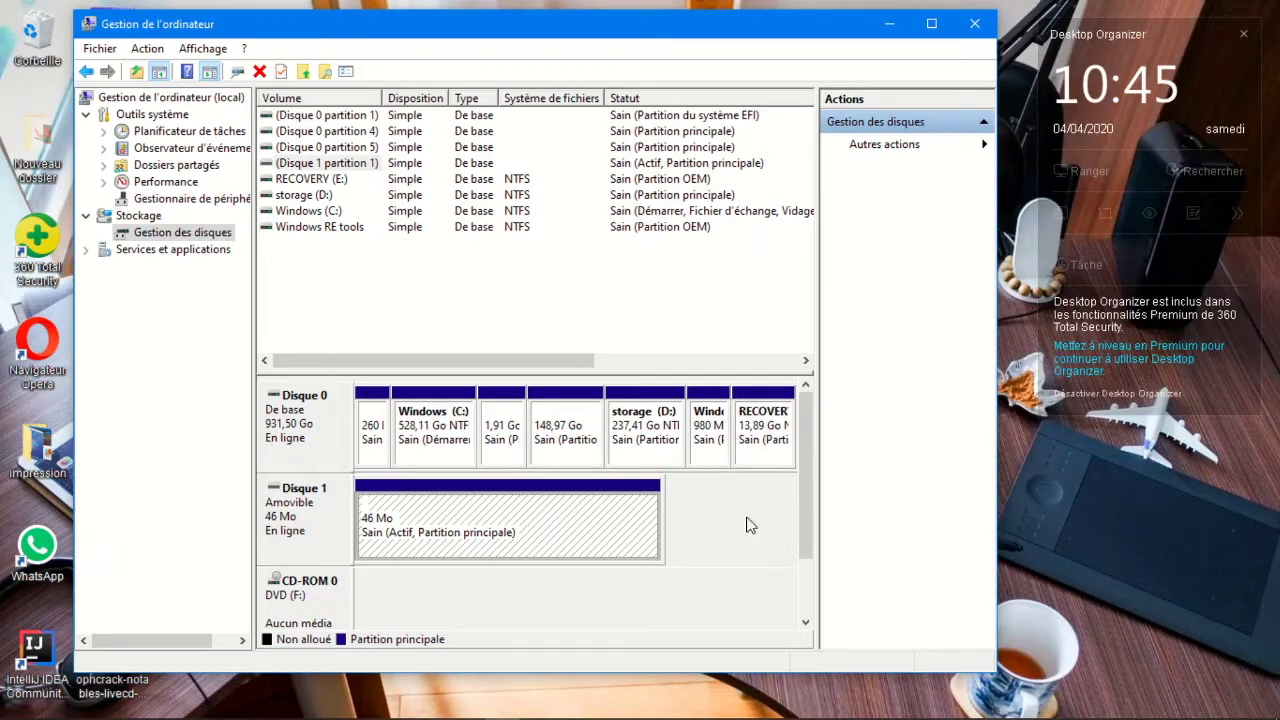
left_click(685, 547)
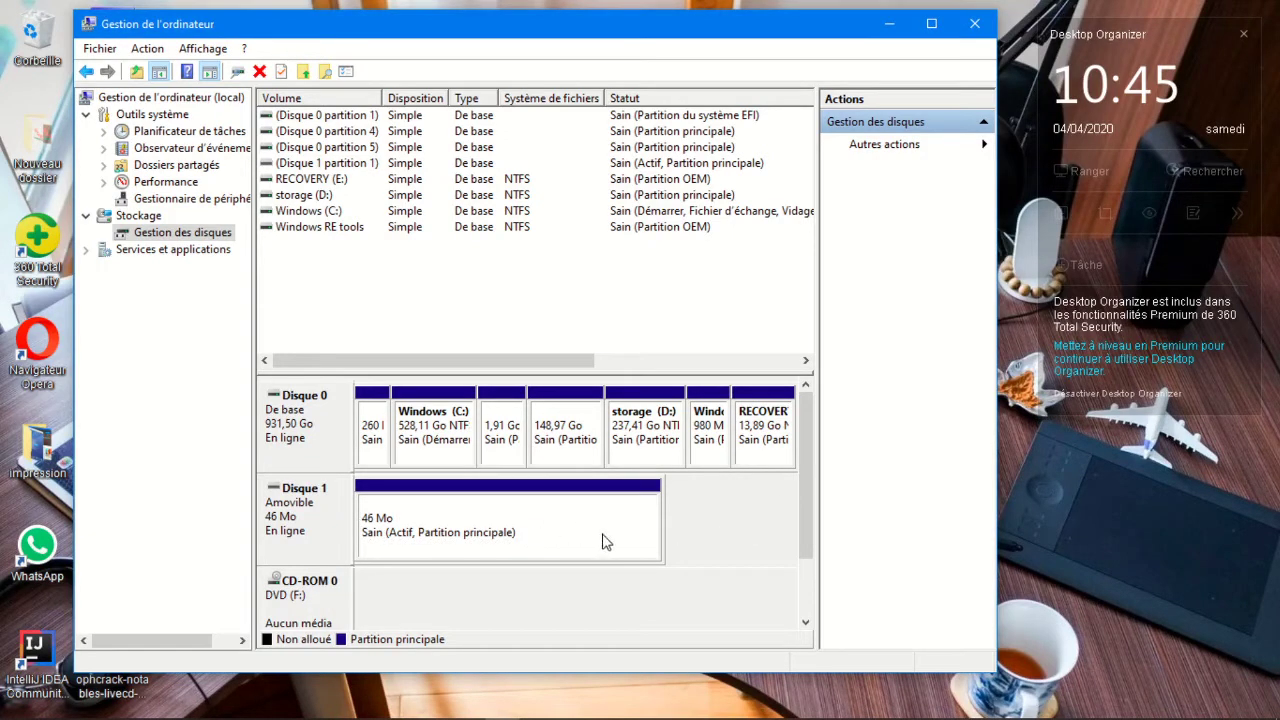
mouse_move(807, 512)
left_mouse_down()
mouse_move(807, 555)
mouse_move(807, 530)
left_mouse_up()
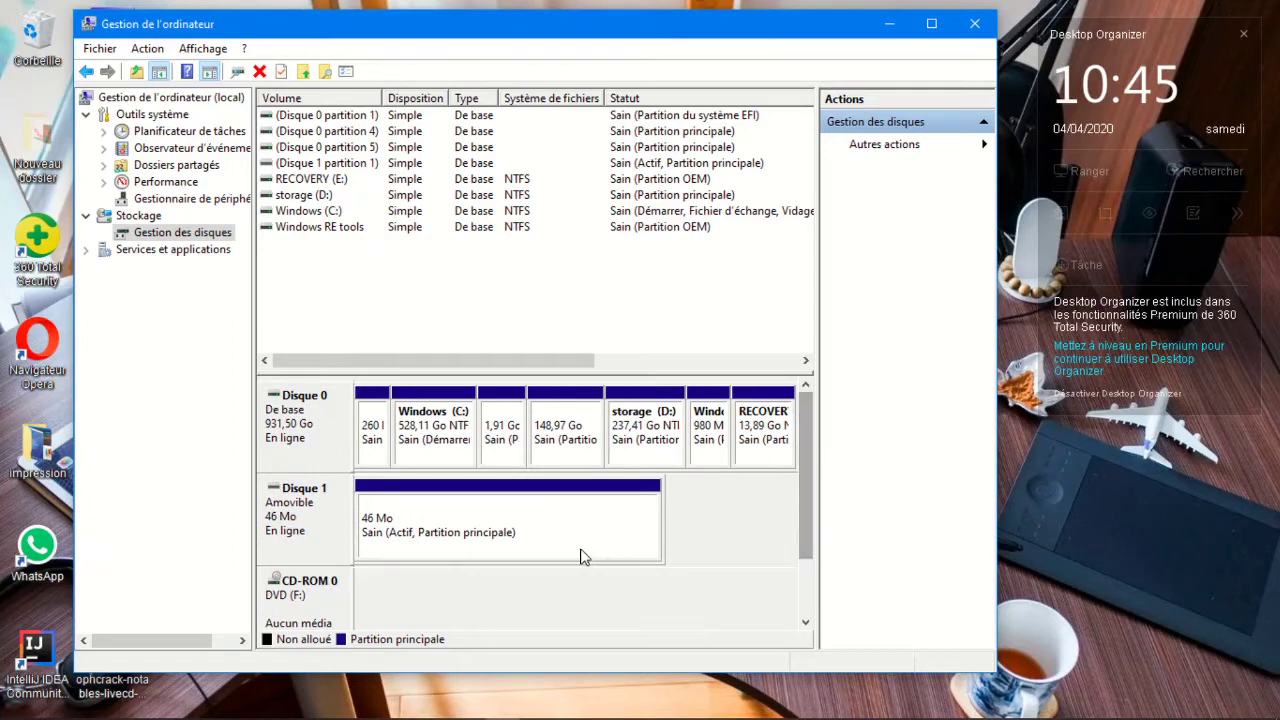
right_click(336, 520)
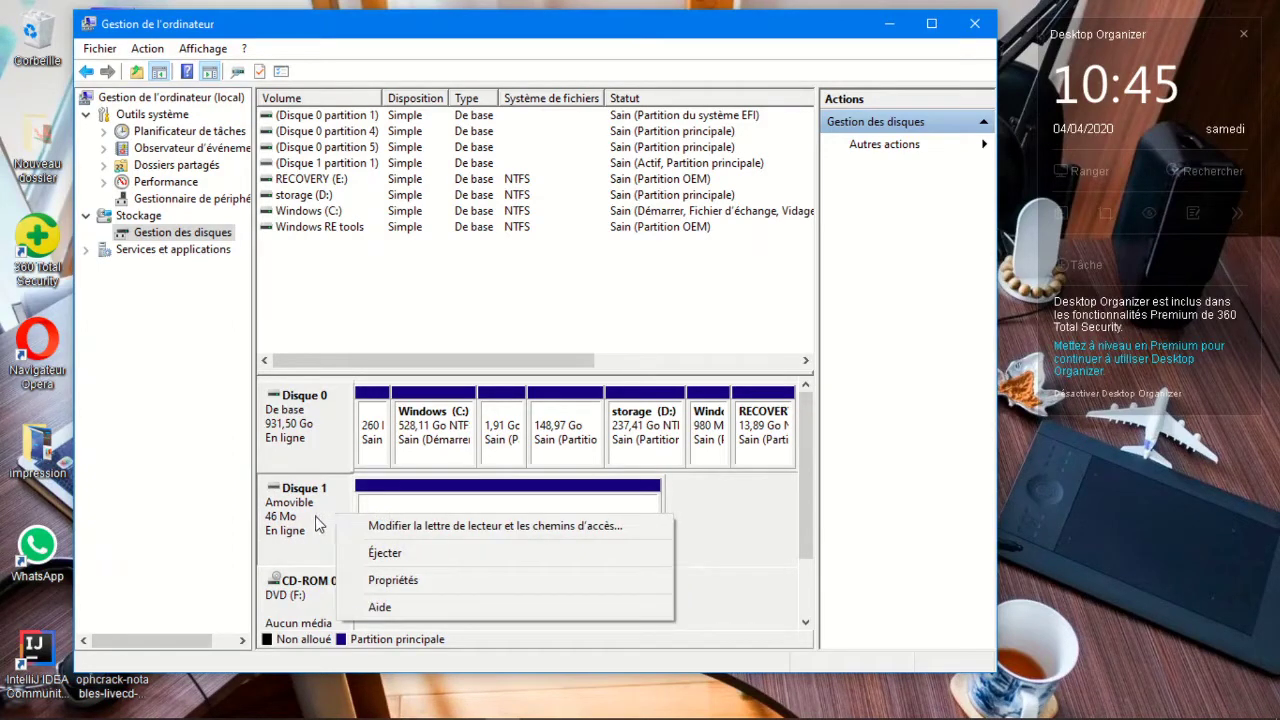
left_click(320, 522)
- Delete the active 46 Mo volume on removable Disque 1, accepting the loss of its data
left_click(458, 530)
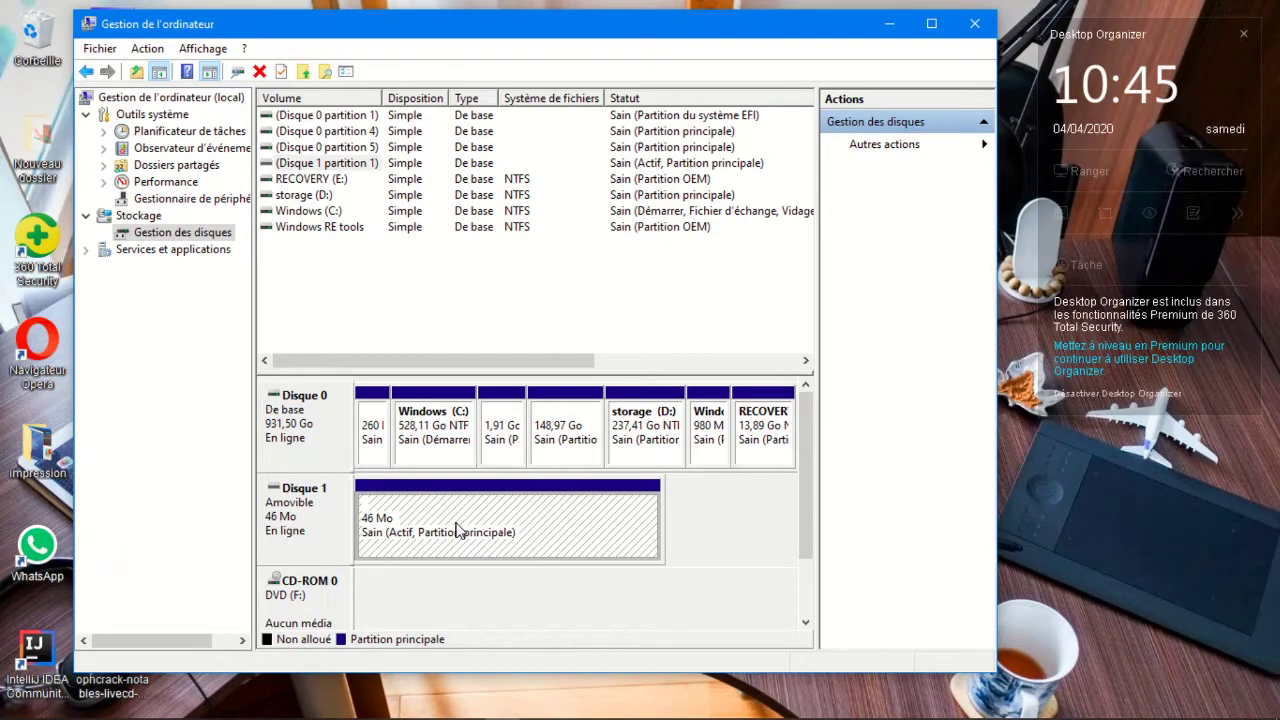
right_click(458, 531)
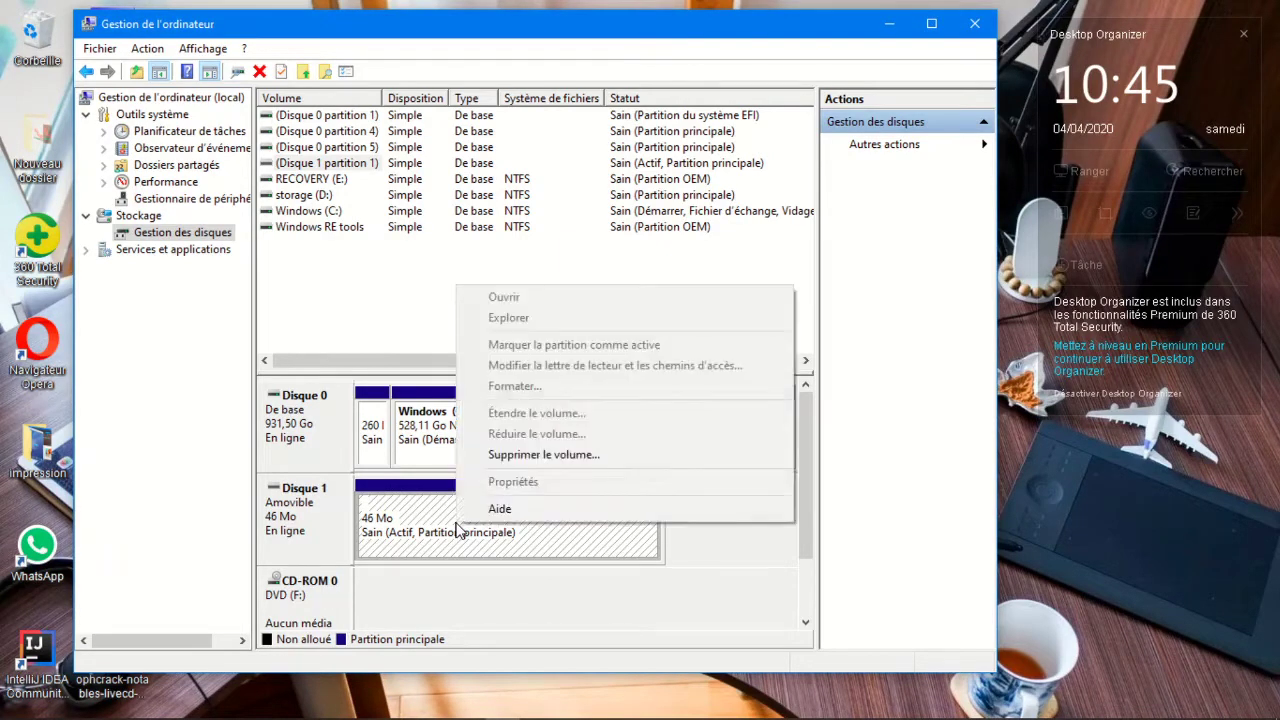
left_click(505, 453)
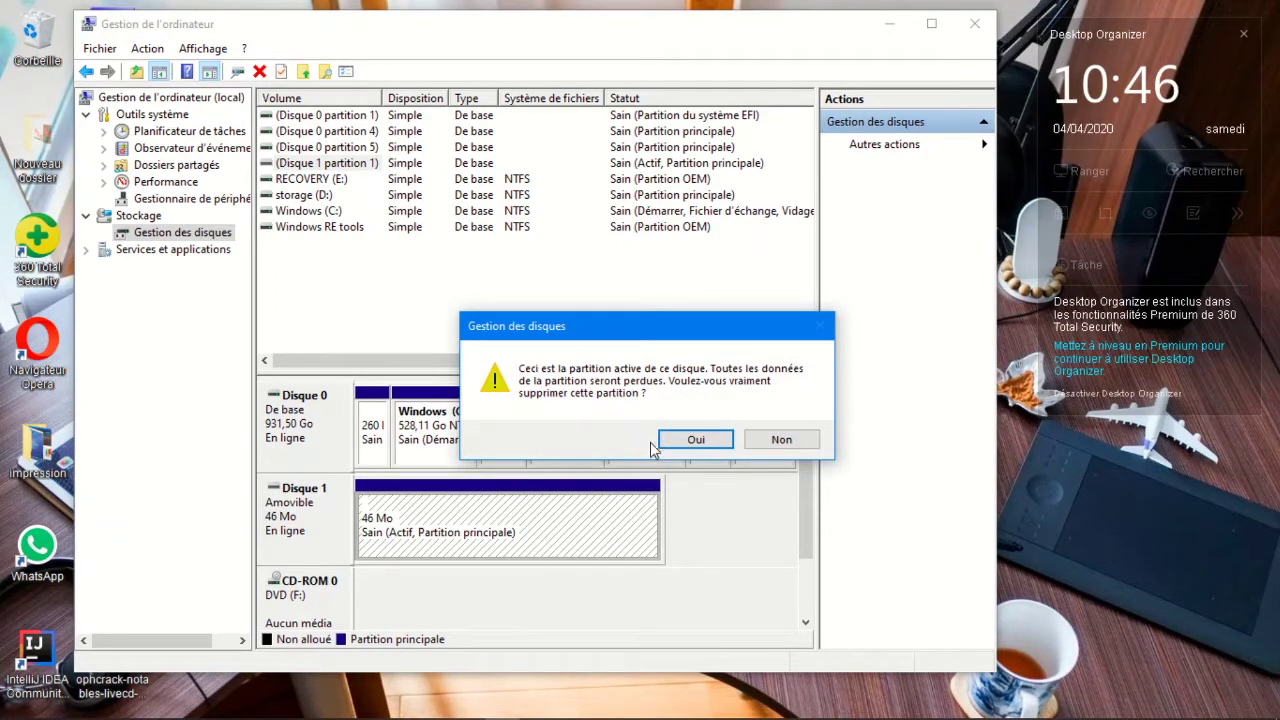
left_click(692, 443)
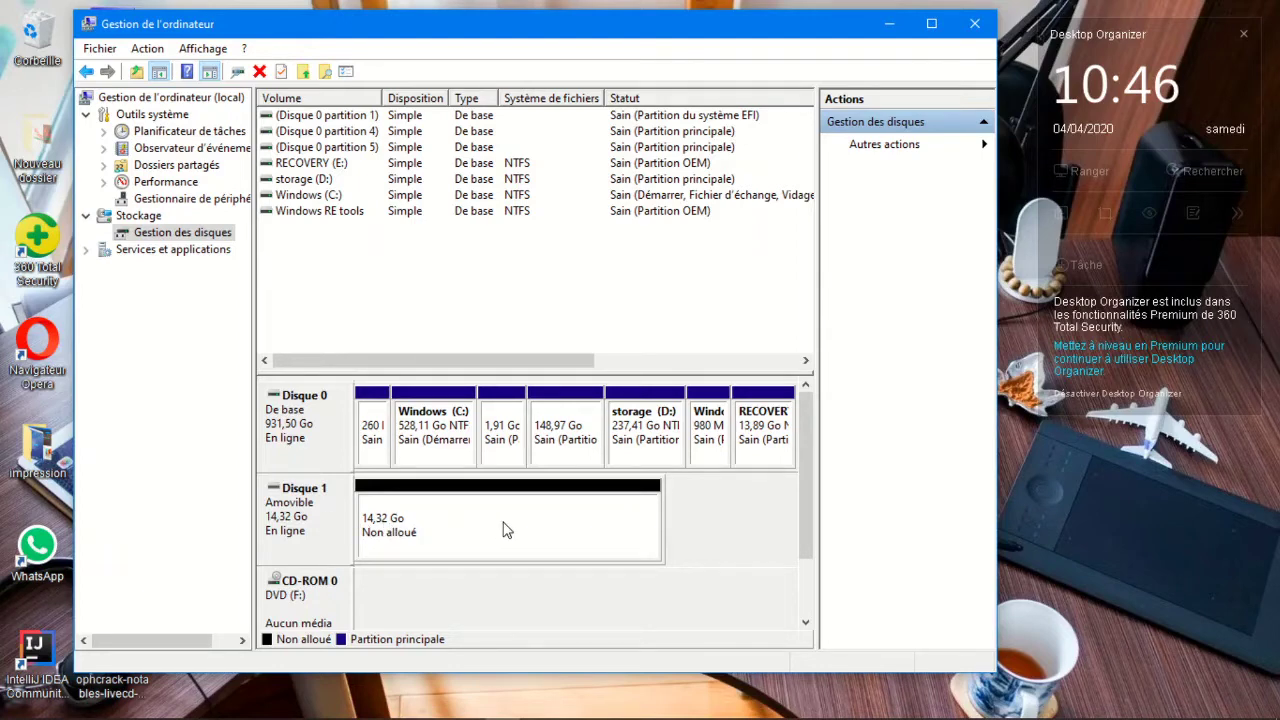
- Refresh the drive list in Ce PC and arrange its window side by side with Gestion de l'ordinateur
left_click(417, 531)
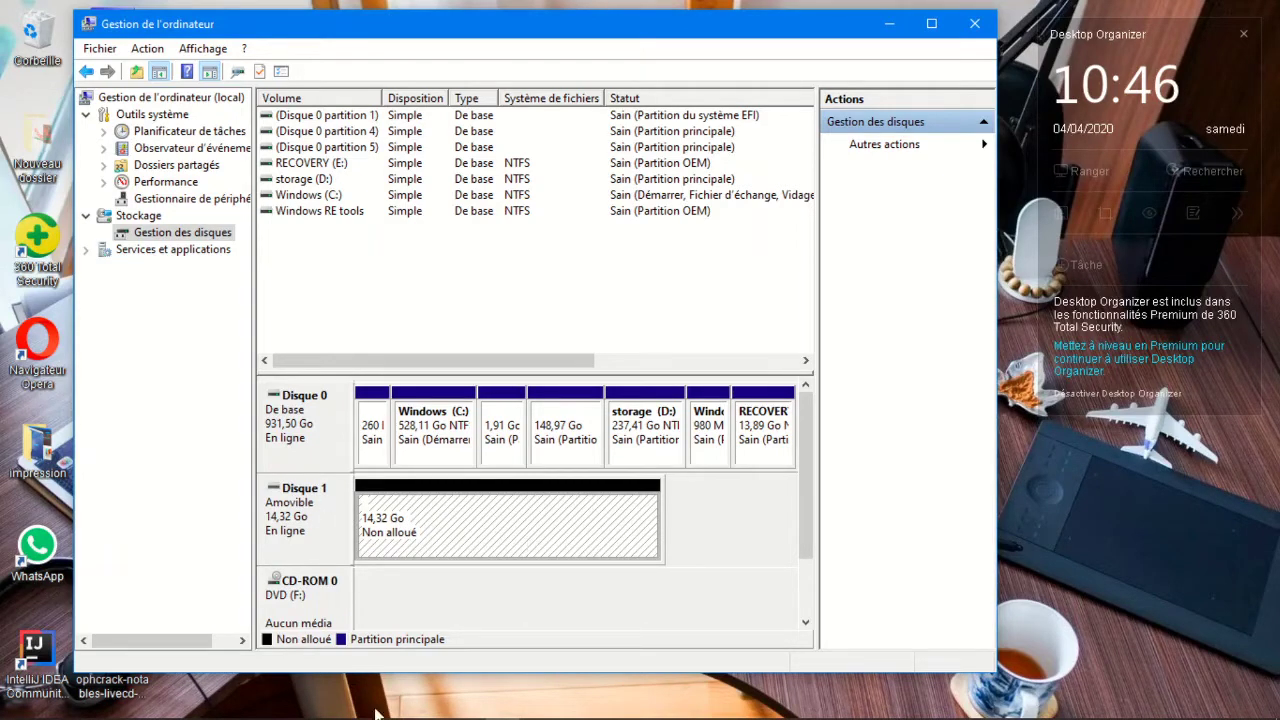
mouse_move(398, 715)
mouse_move(433, 706)
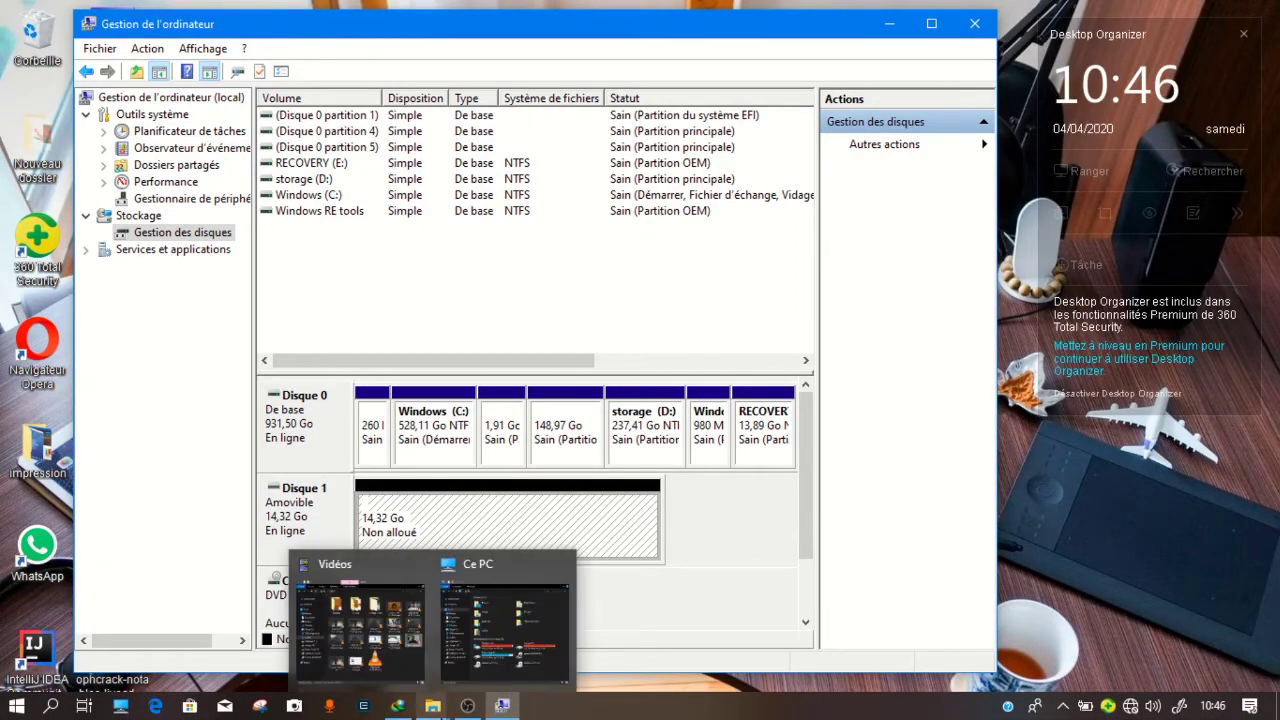
left_click(499, 655)
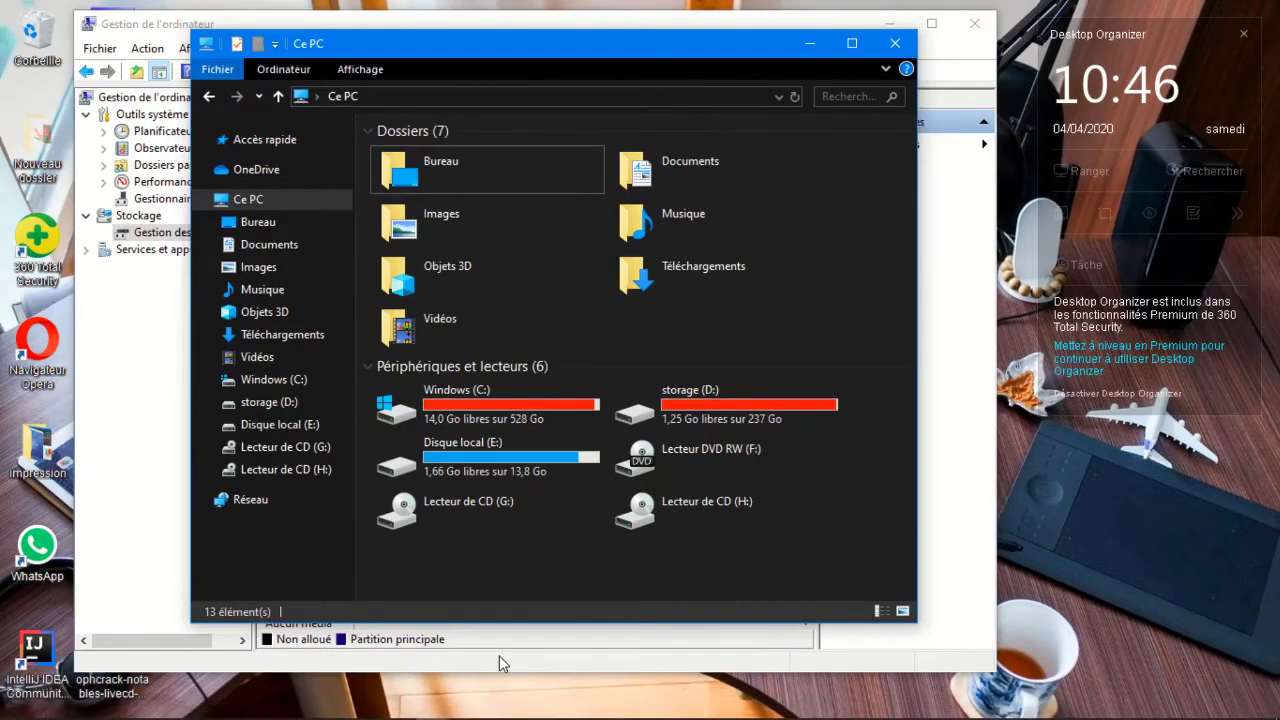
left_click(797, 96)
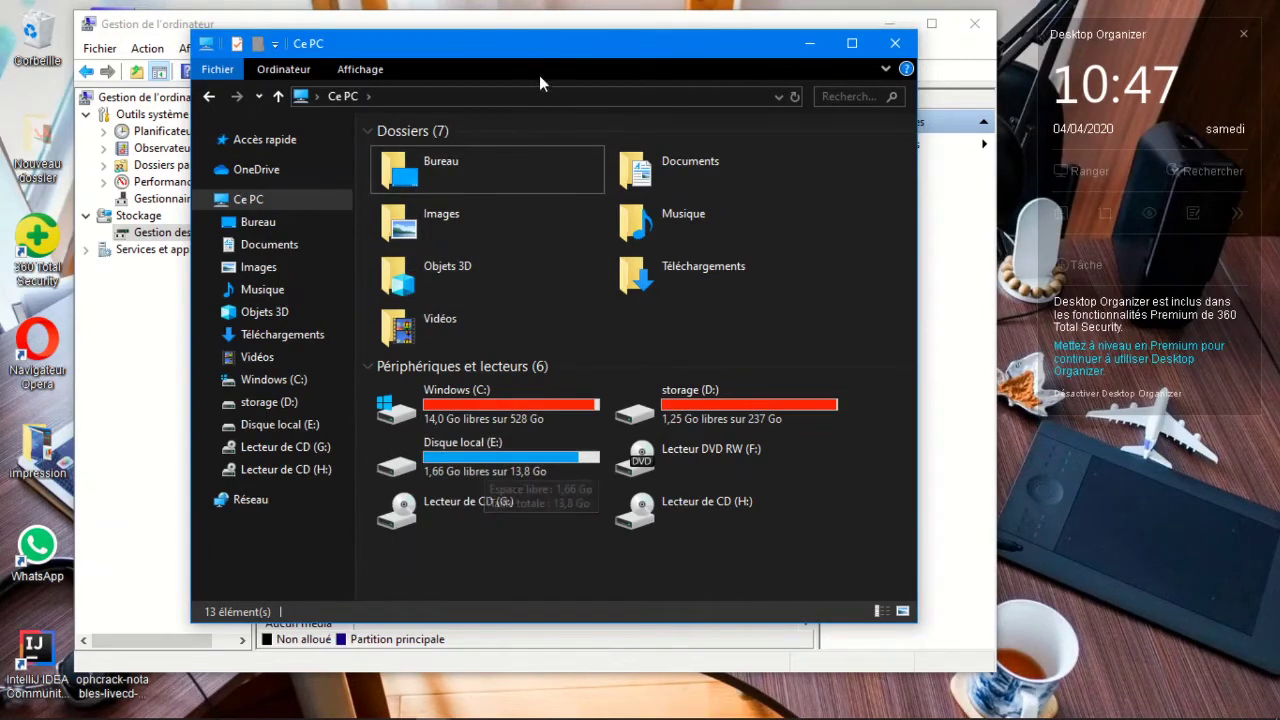
left_click_drag(541, 47, 882, 31)
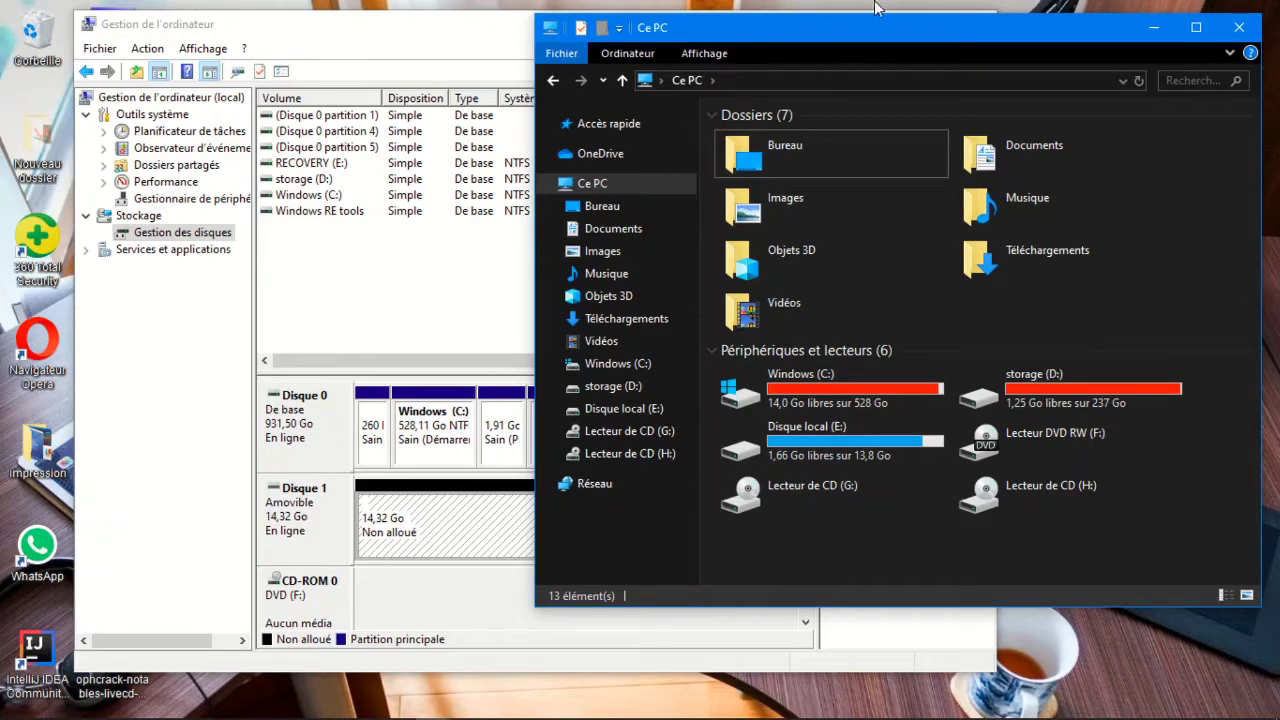
left_click_drag(533, 315, 771, 252)
left_click_drag(668, 38, 497, 43)
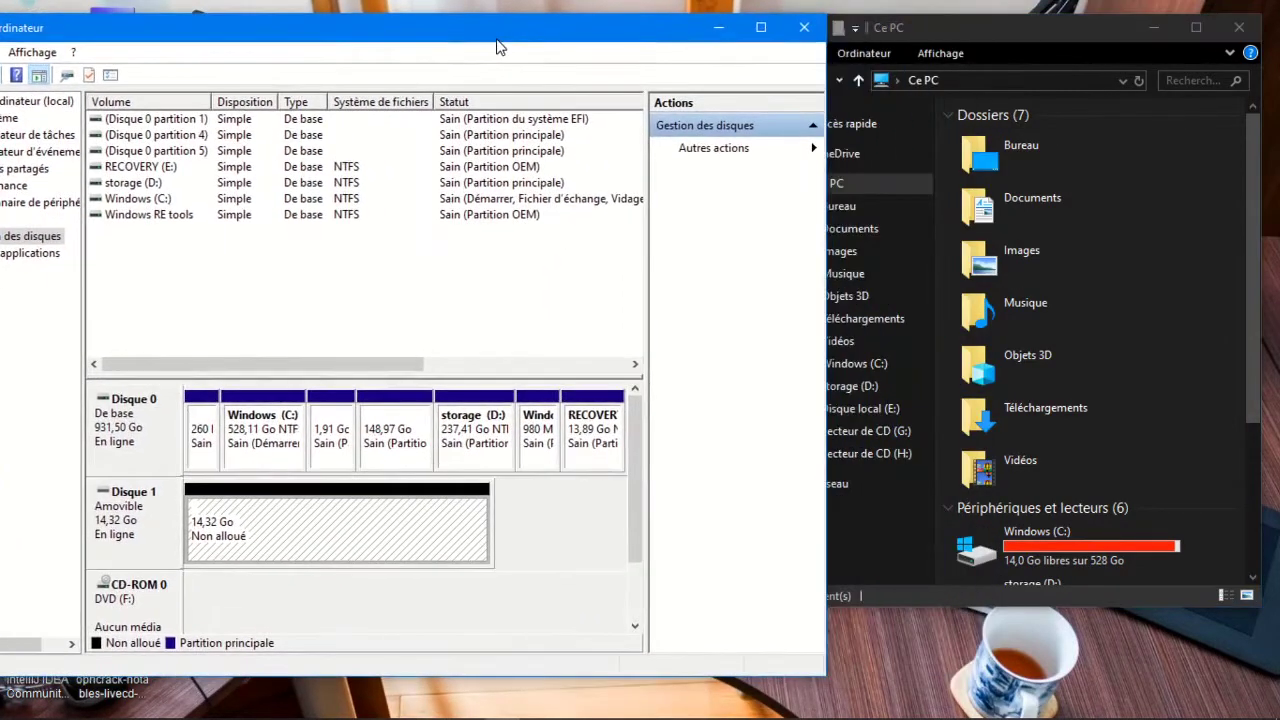
- Create a 14662 Mo simple volume on Disque 1's unallocated space with letter I, quick-formatted as NTFS, default allocation size, named "Nouveau nom"
right_click(296, 543)
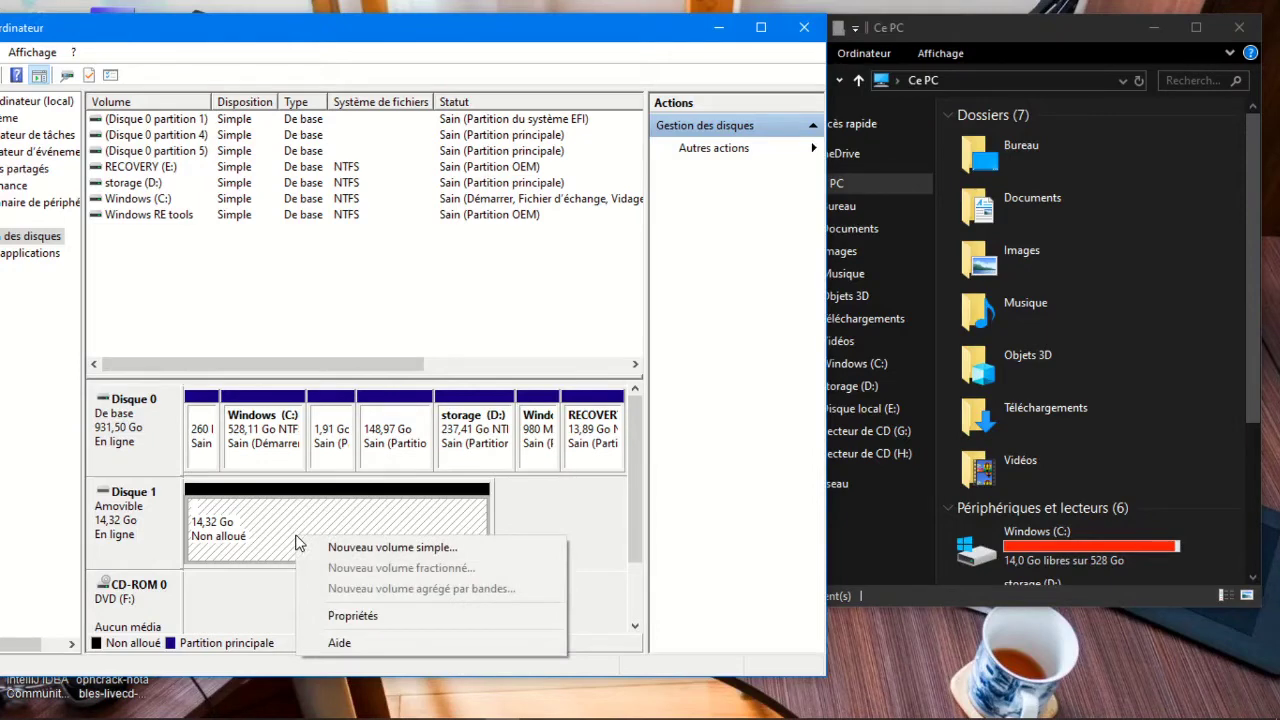
left_click(331, 551)
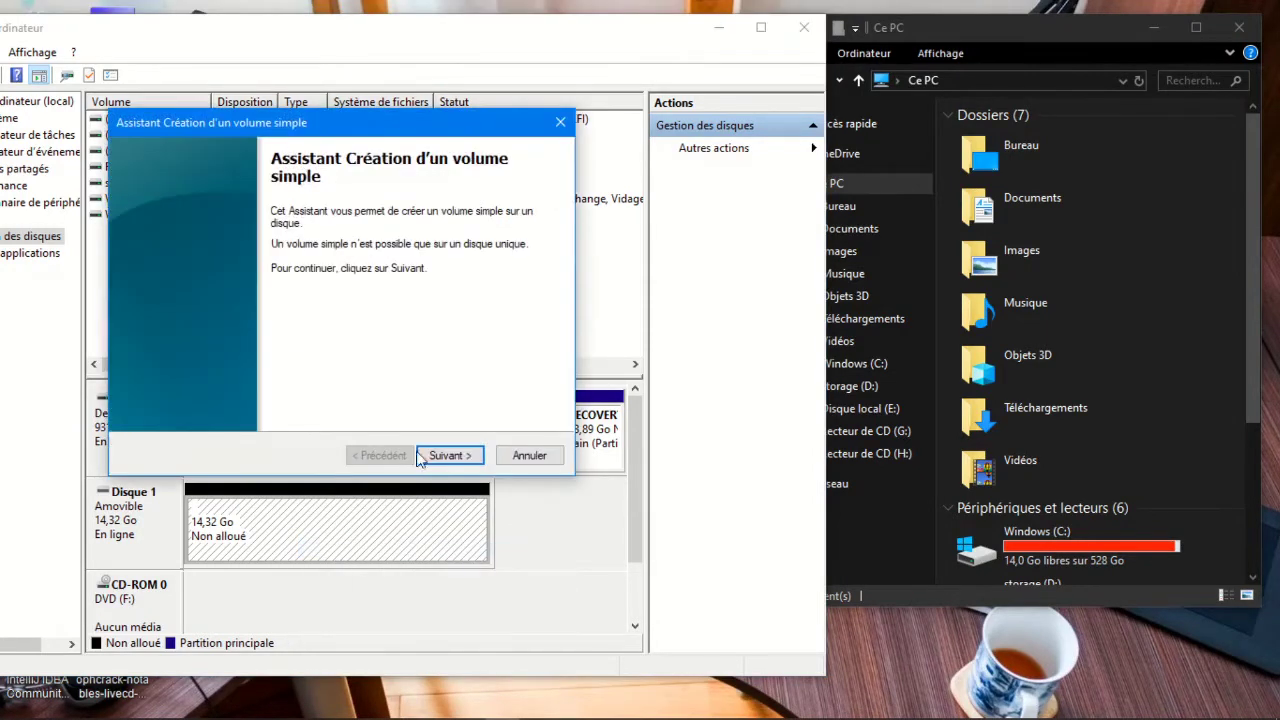
left_click(449, 455)
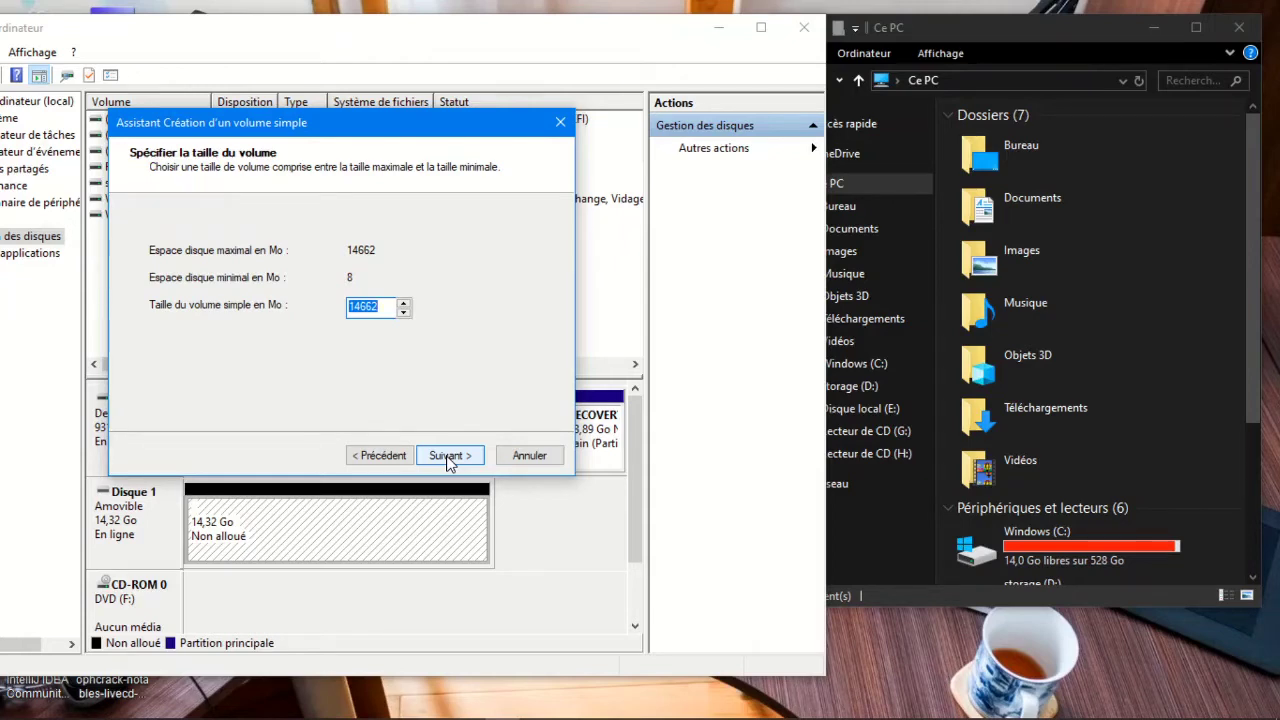
left_click(447, 457)
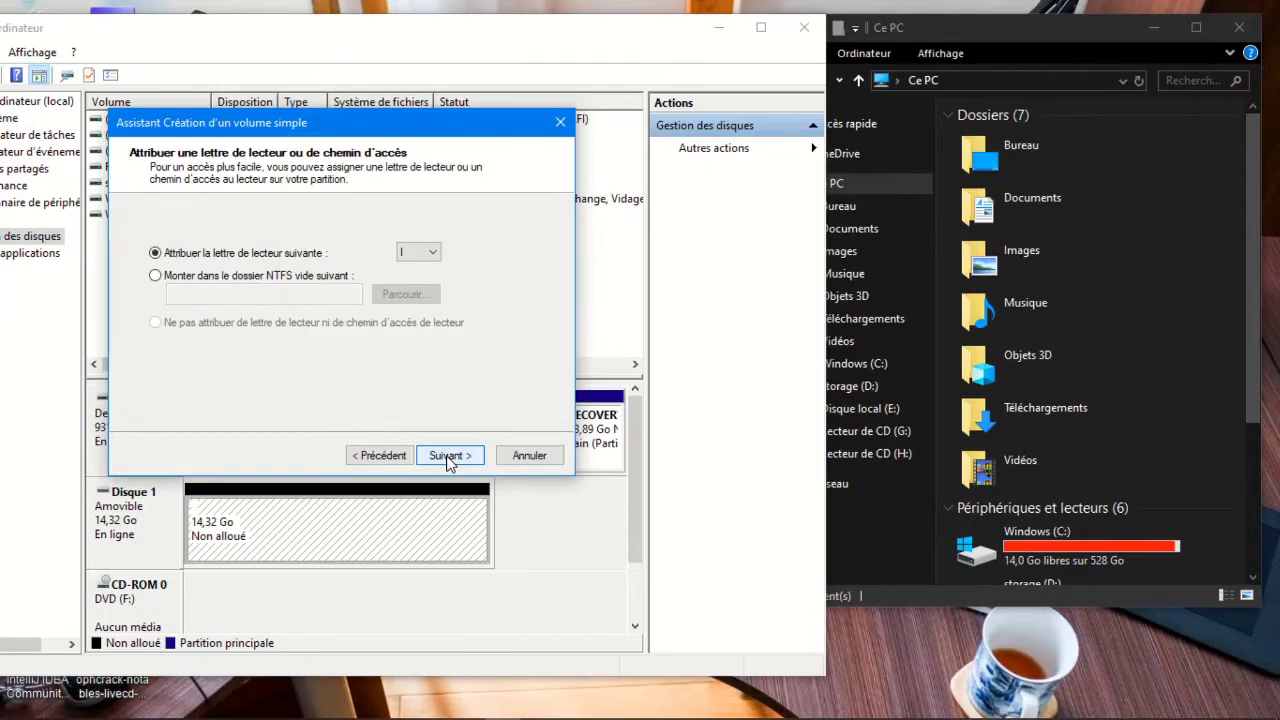
left_click(447, 457)
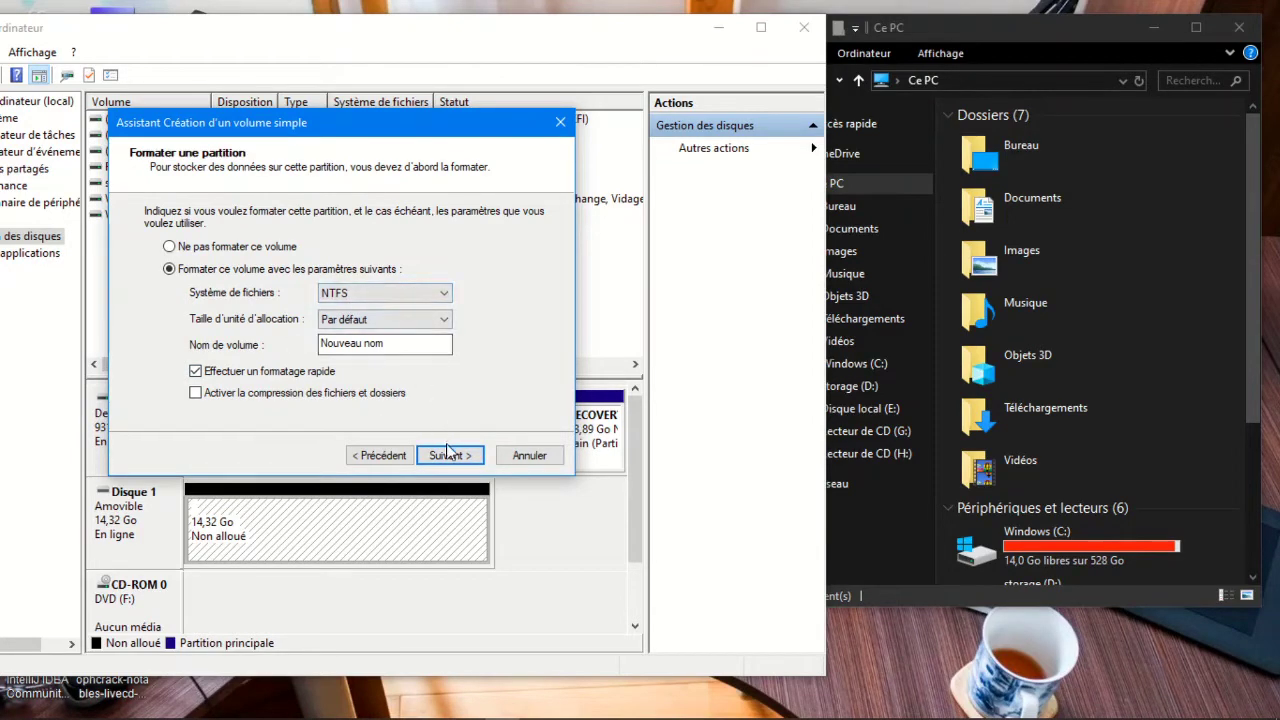
left_click(447, 457)
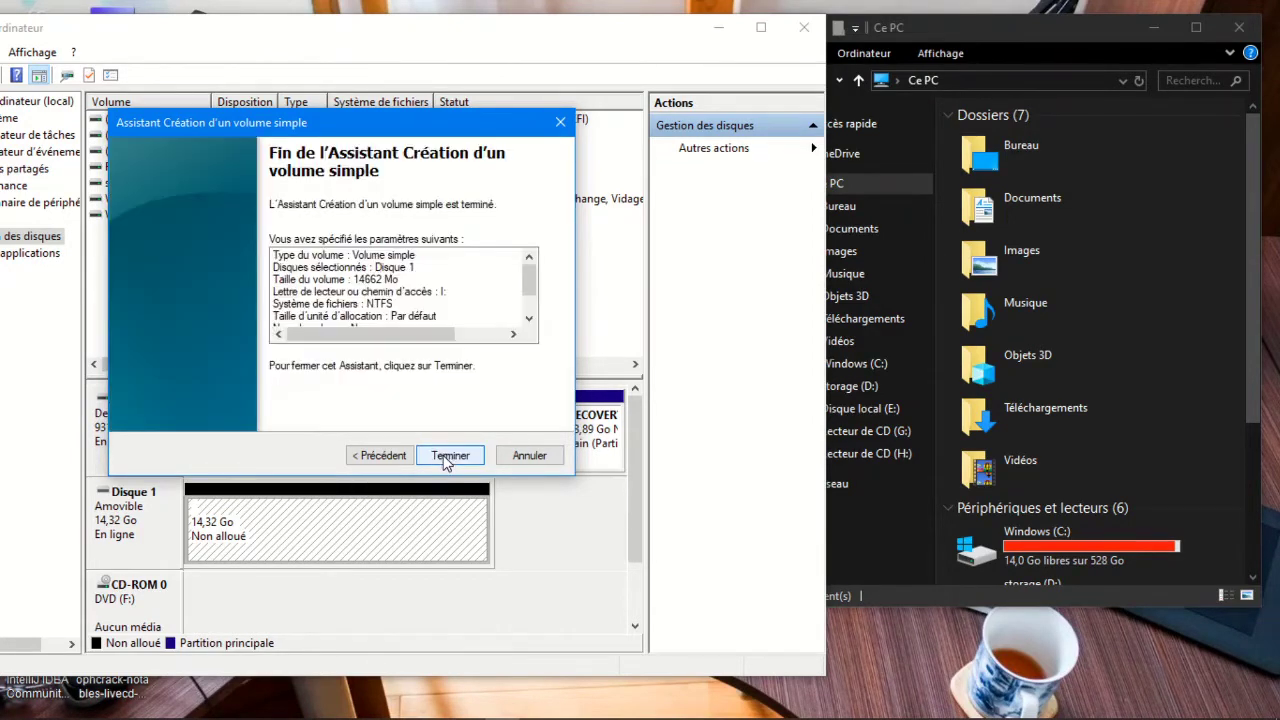
left_click(449, 456)
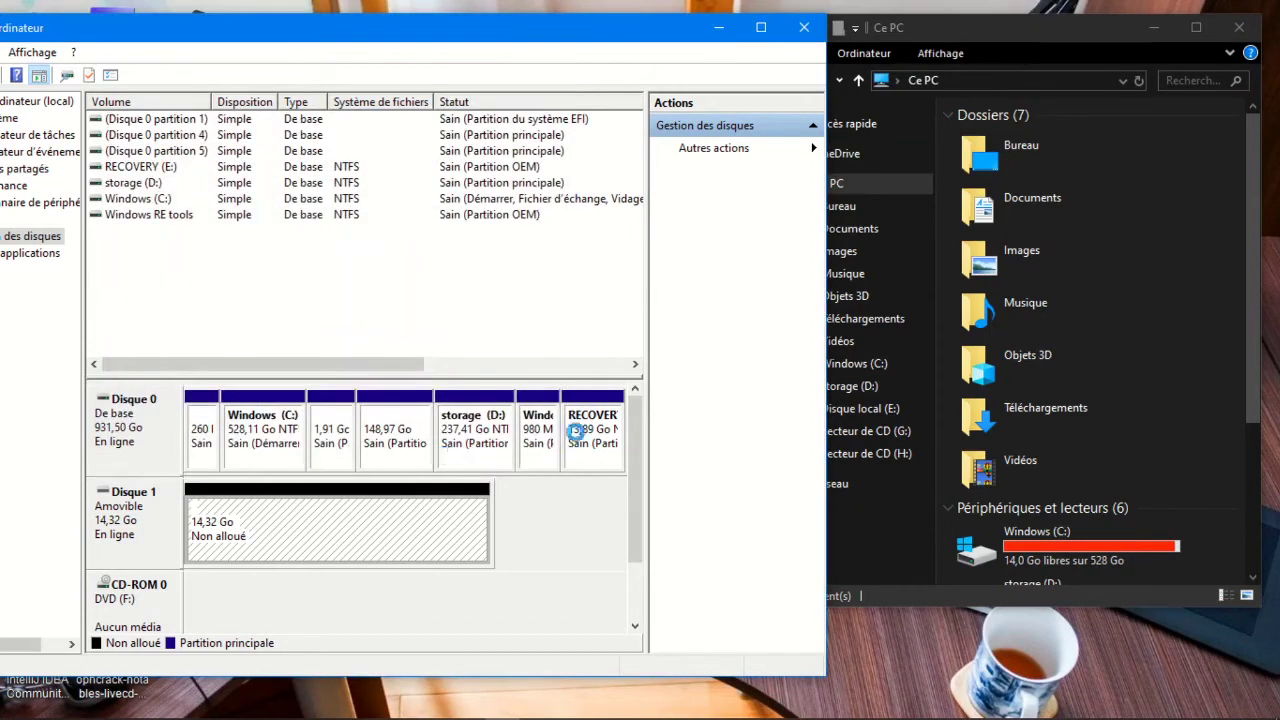
- Enlarge the Ce PC window, open the Nouveau nom (I:) drive to check its contents, and return to Ce PC
scroll(1119, 344, "down", 5)
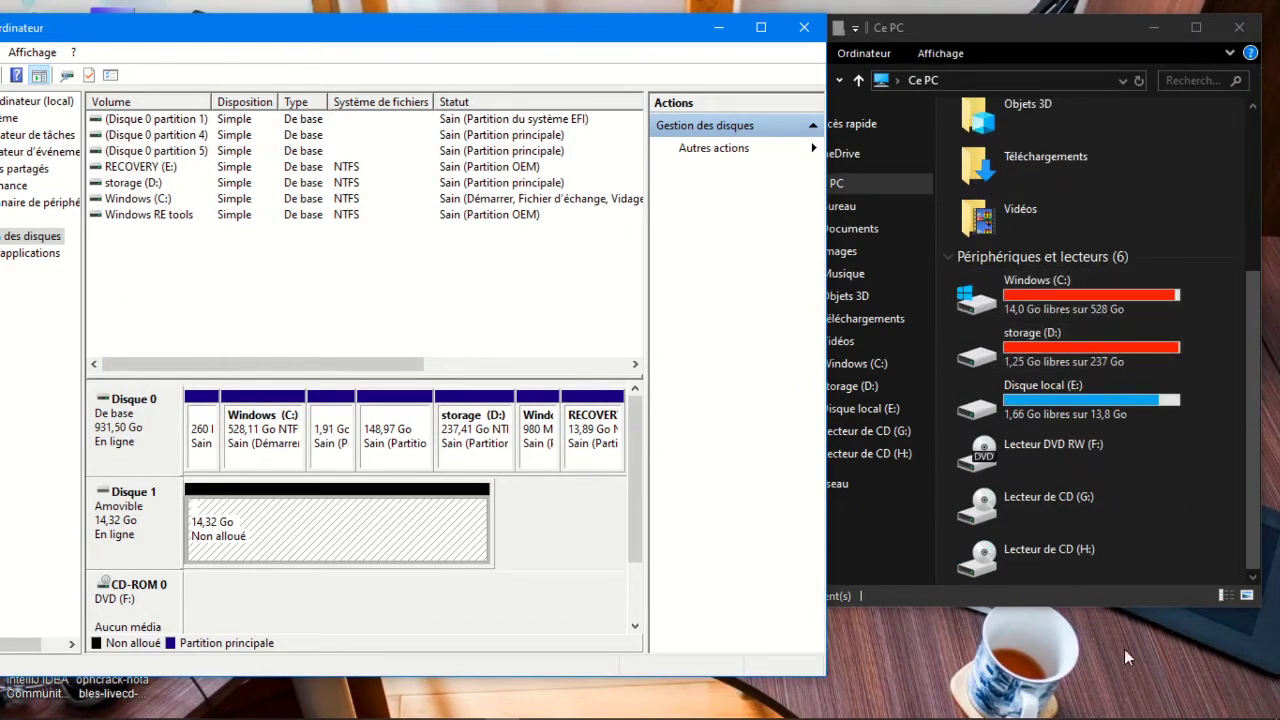
left_click(1101, 608)
left_click_drag(1101, 608, 1101, 708)
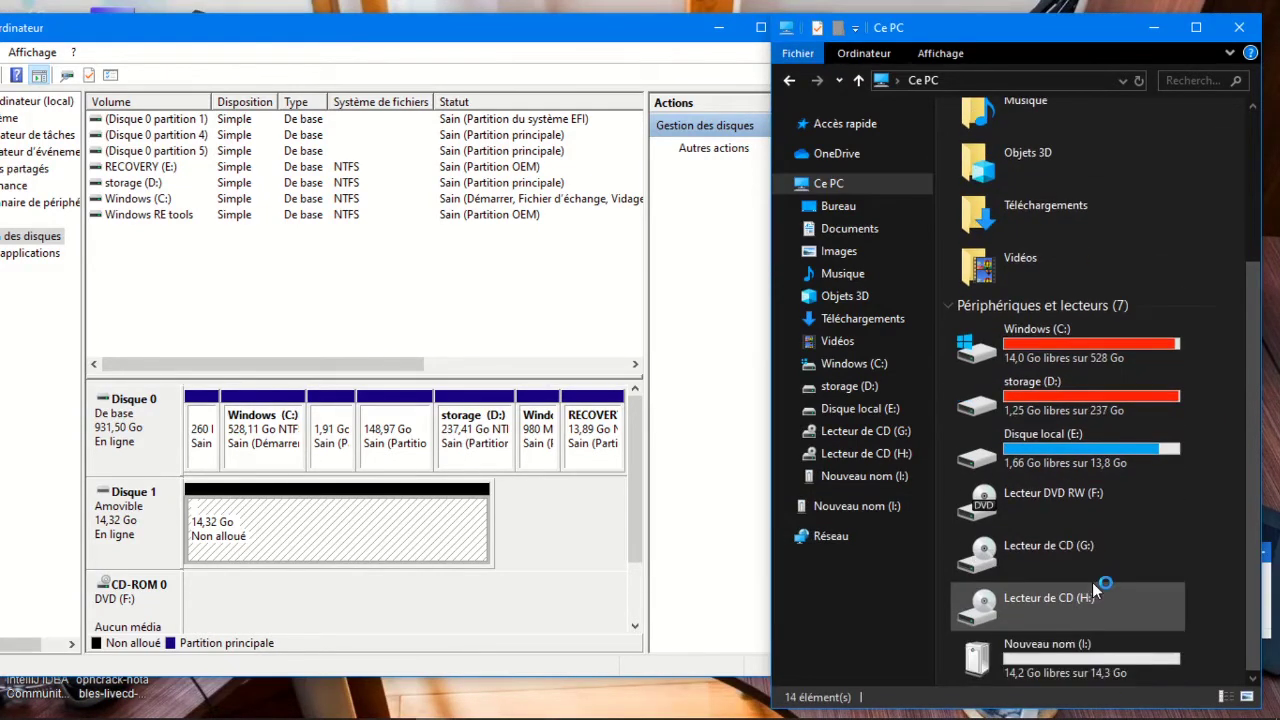
double_click(1036, 662)
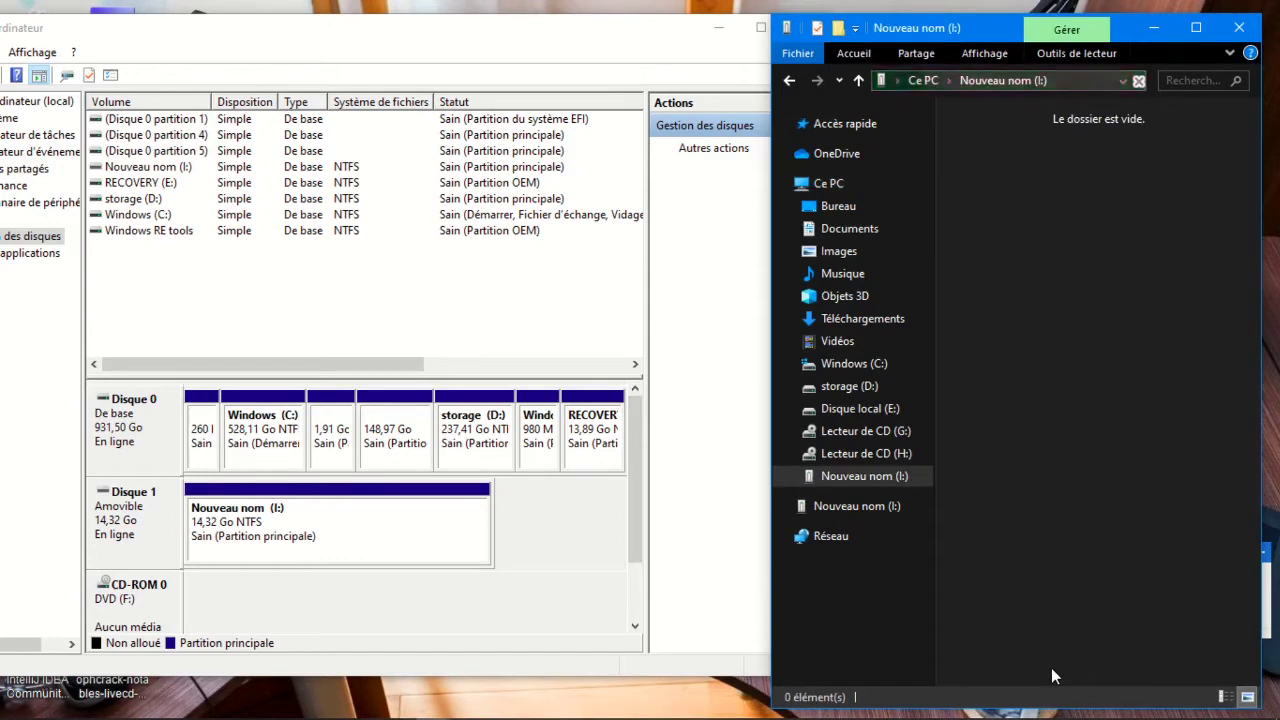
key("alt+Left")
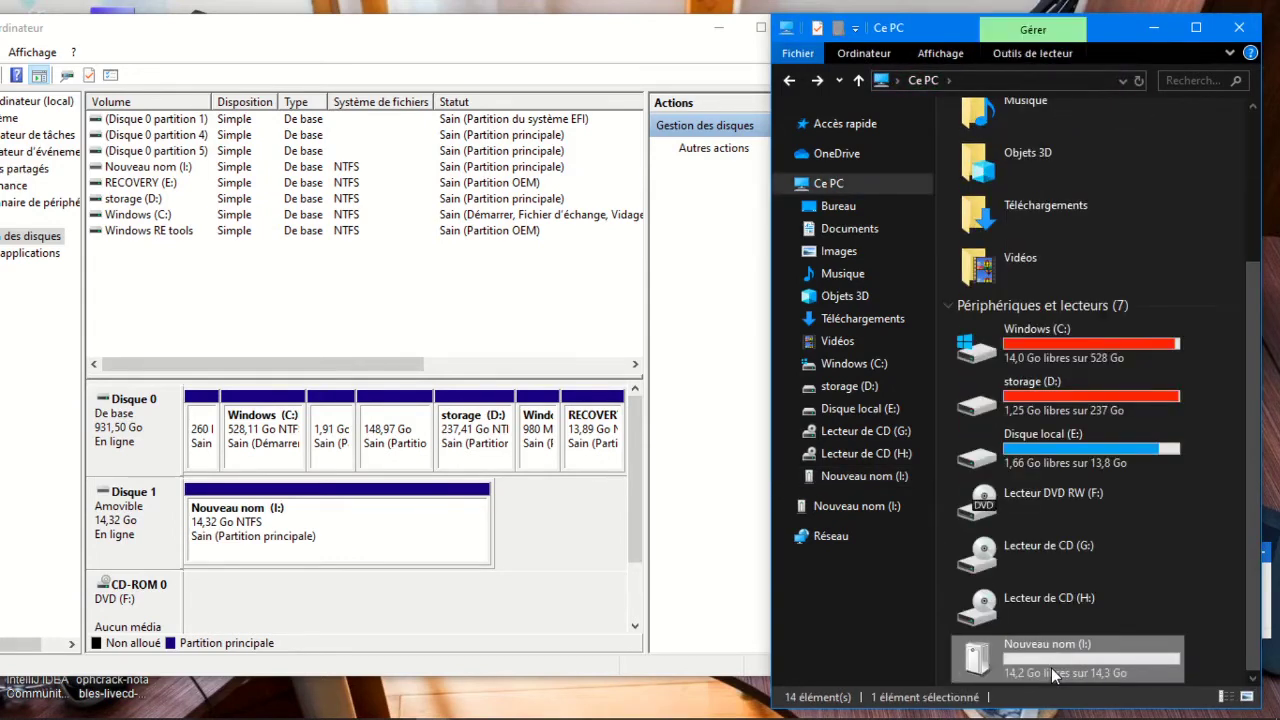
- Delete the Nouveau nom (I:) volume on removable Disque 1 in Disk Management, accepting the loss of its data
left_click(288, 540)
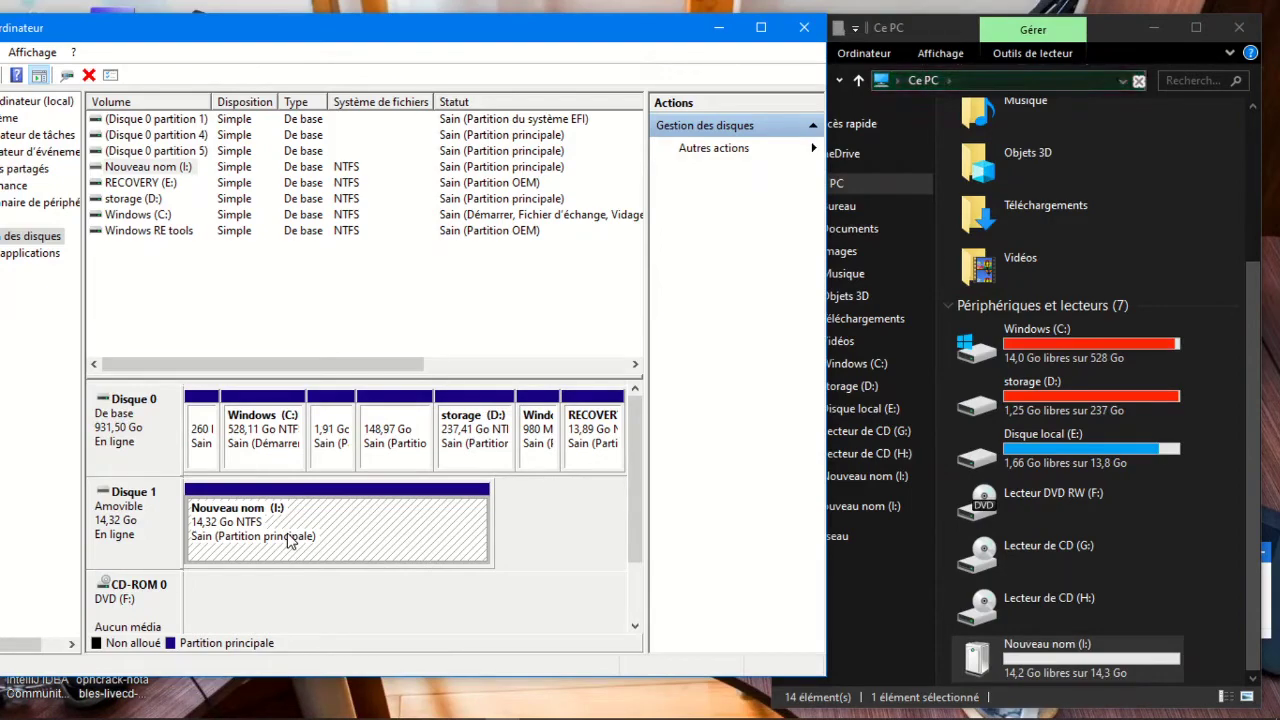
left_click(718, 27)
left_click(502, 706)
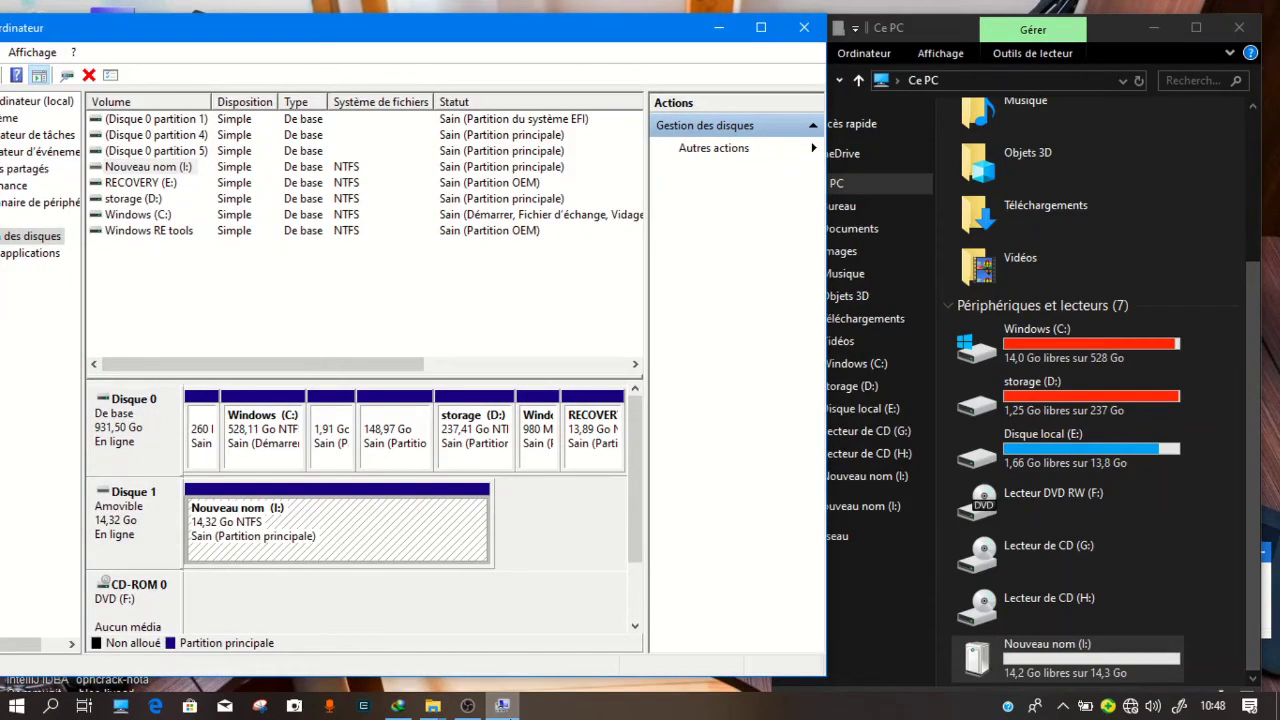
key("Delete")
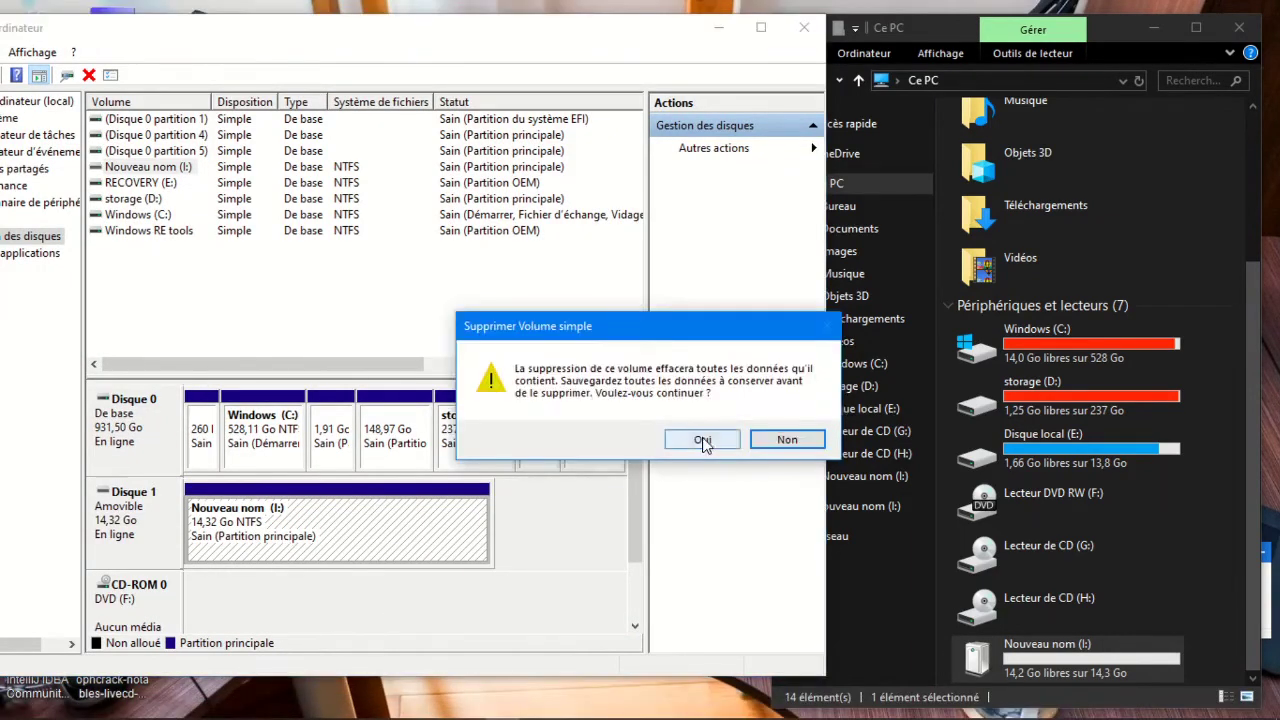
left_click(706, 439)
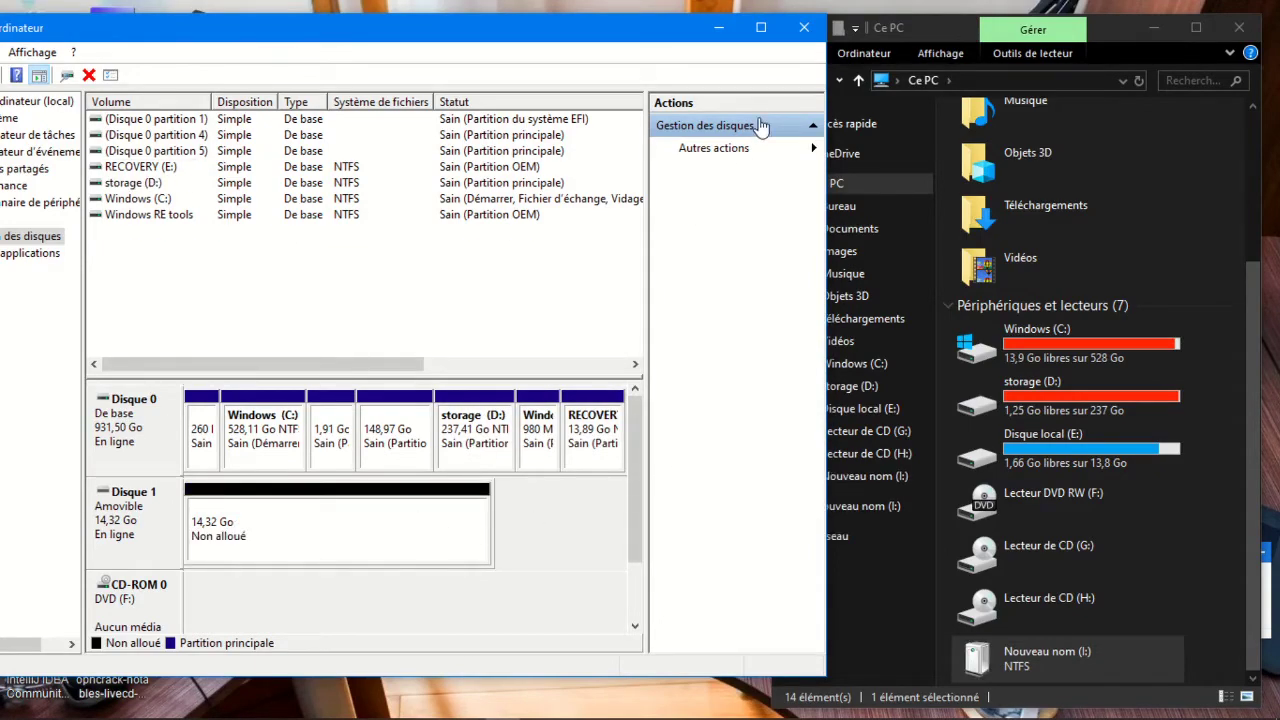
- Minimize Gestion de l'ordinateur, then find cmd in Windows search and run Invite de commandes as administrator
left_click(717, 30)
mouse_move(190, 717)
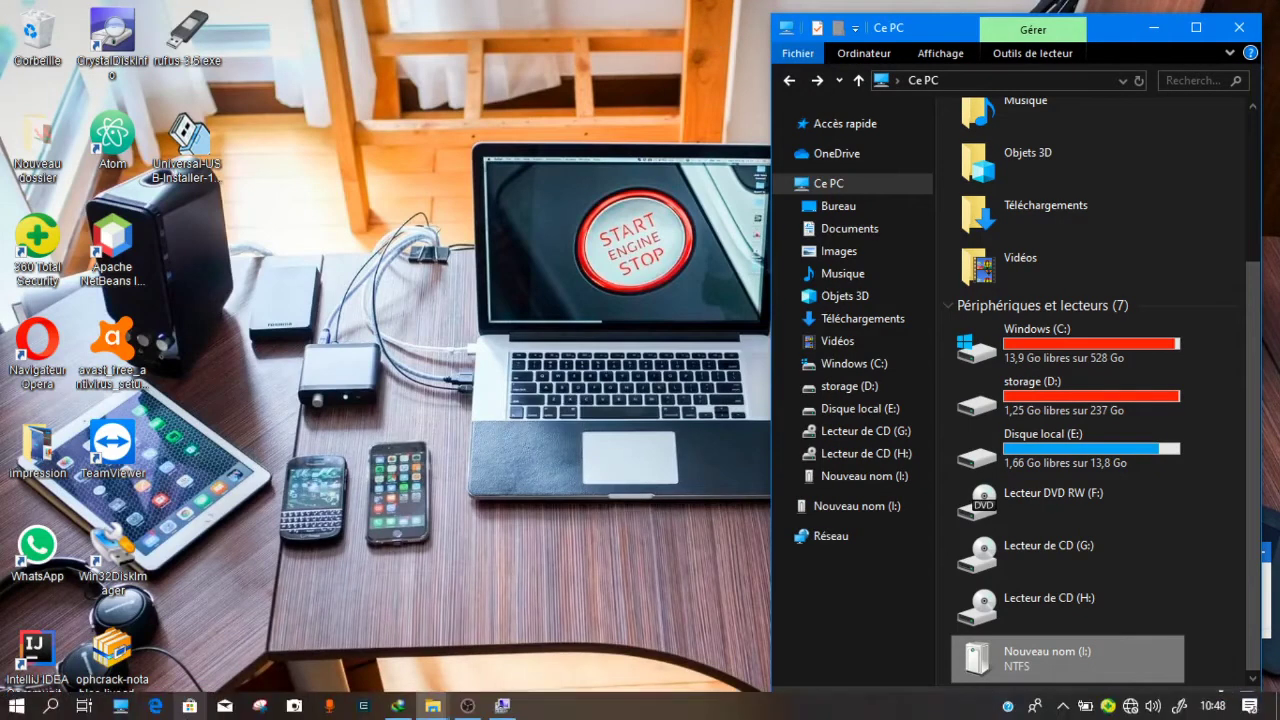
left_click(46, 710)
type("cm")
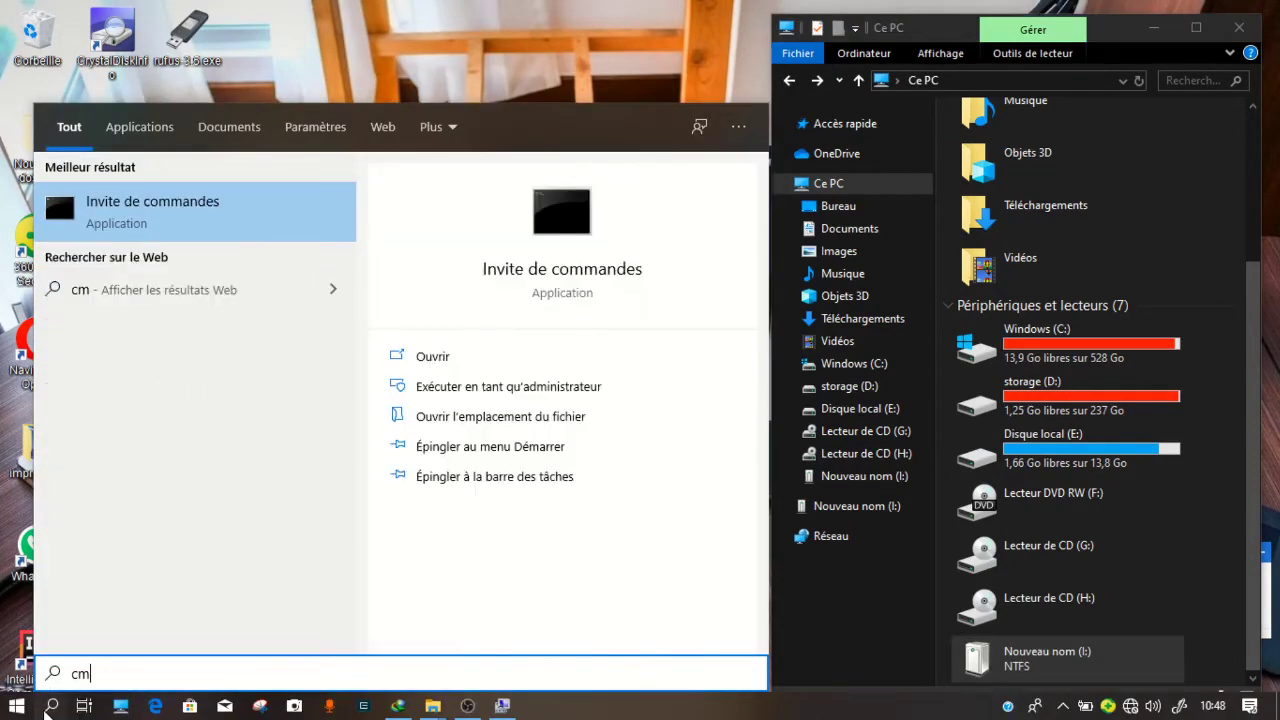
type("d")
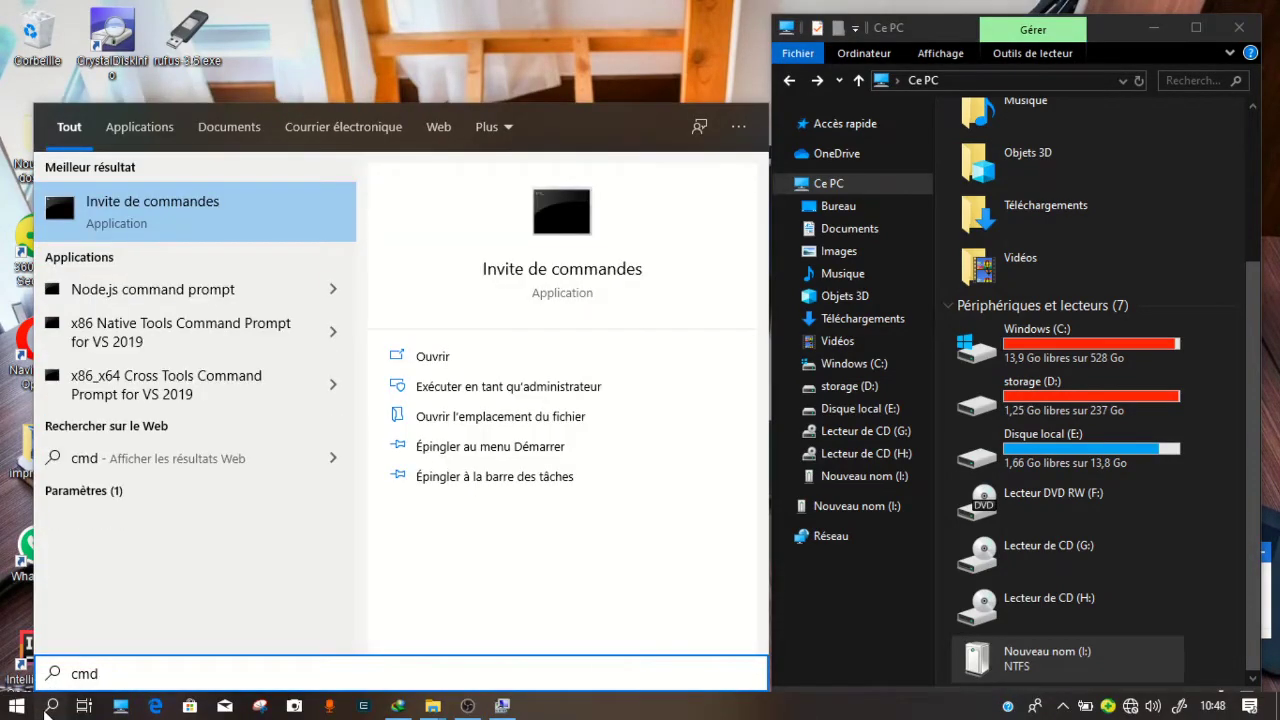
left_click(478, 398)
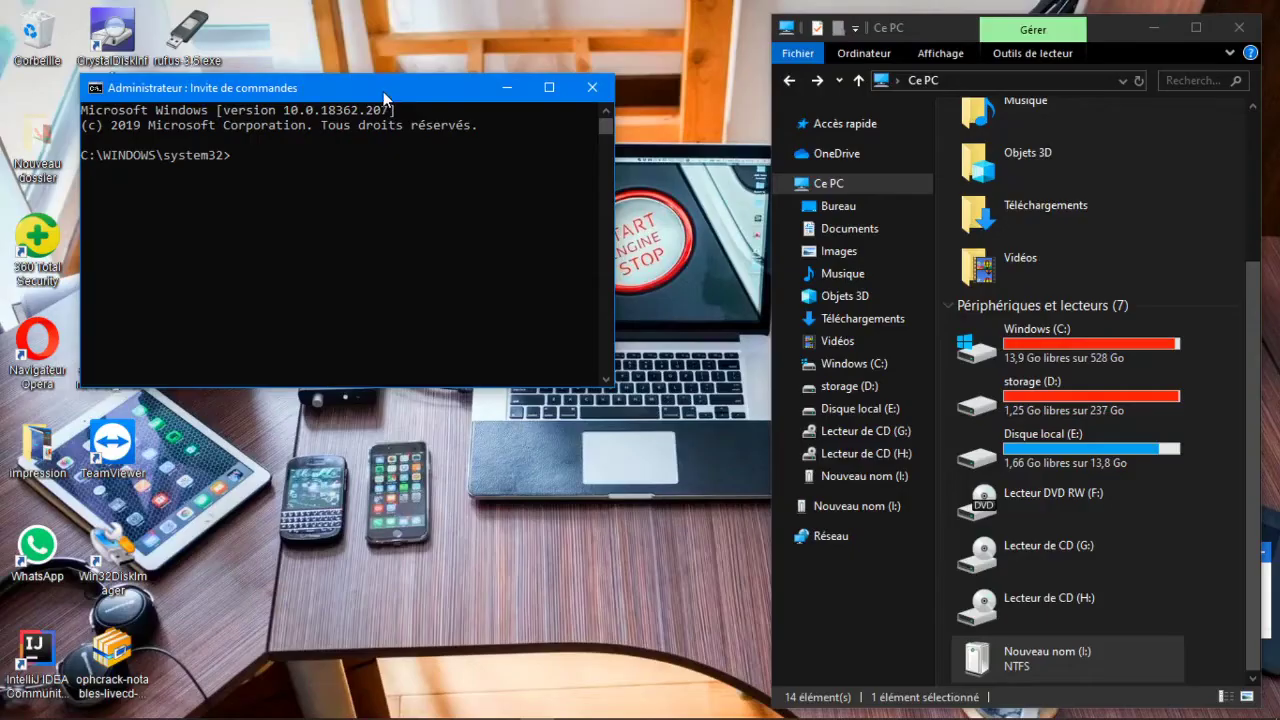
left_click_drag(383, 91, 364, 81)
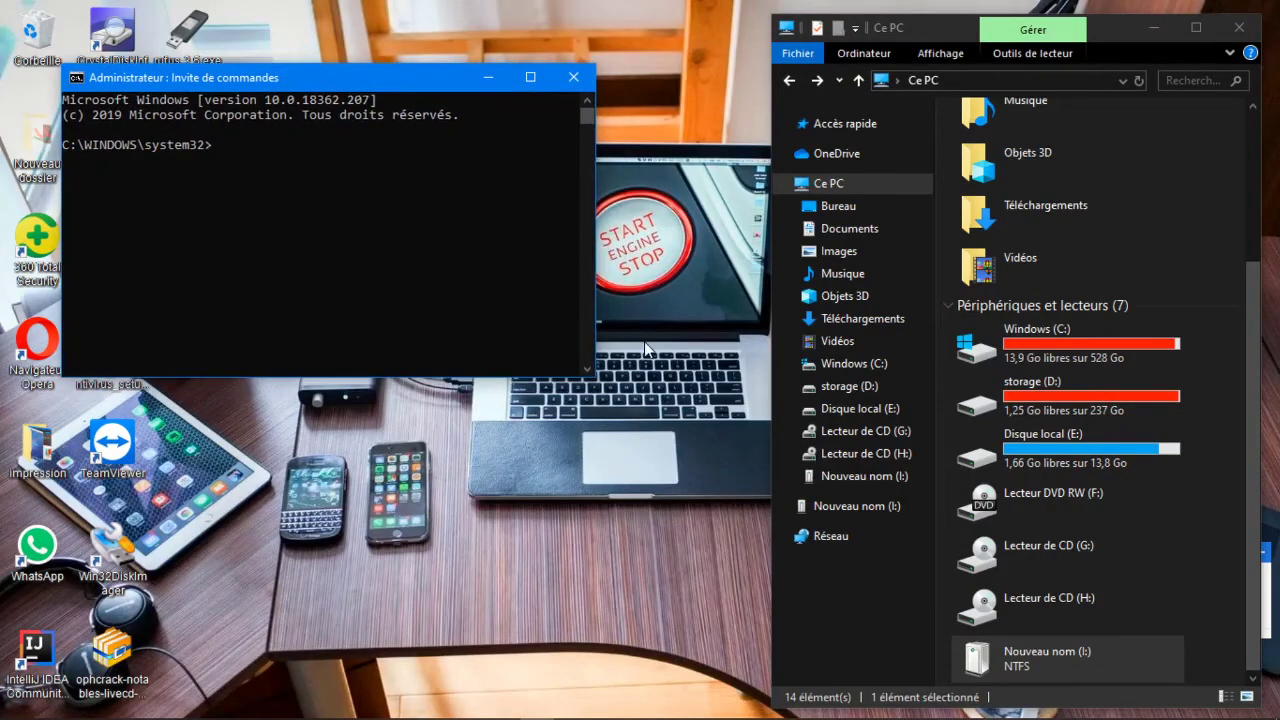
- Try to open the Nouveau nom (I:) drive in Ce PC, dismiss the disk request, and refresh the drive list
left_click(1051, 651)
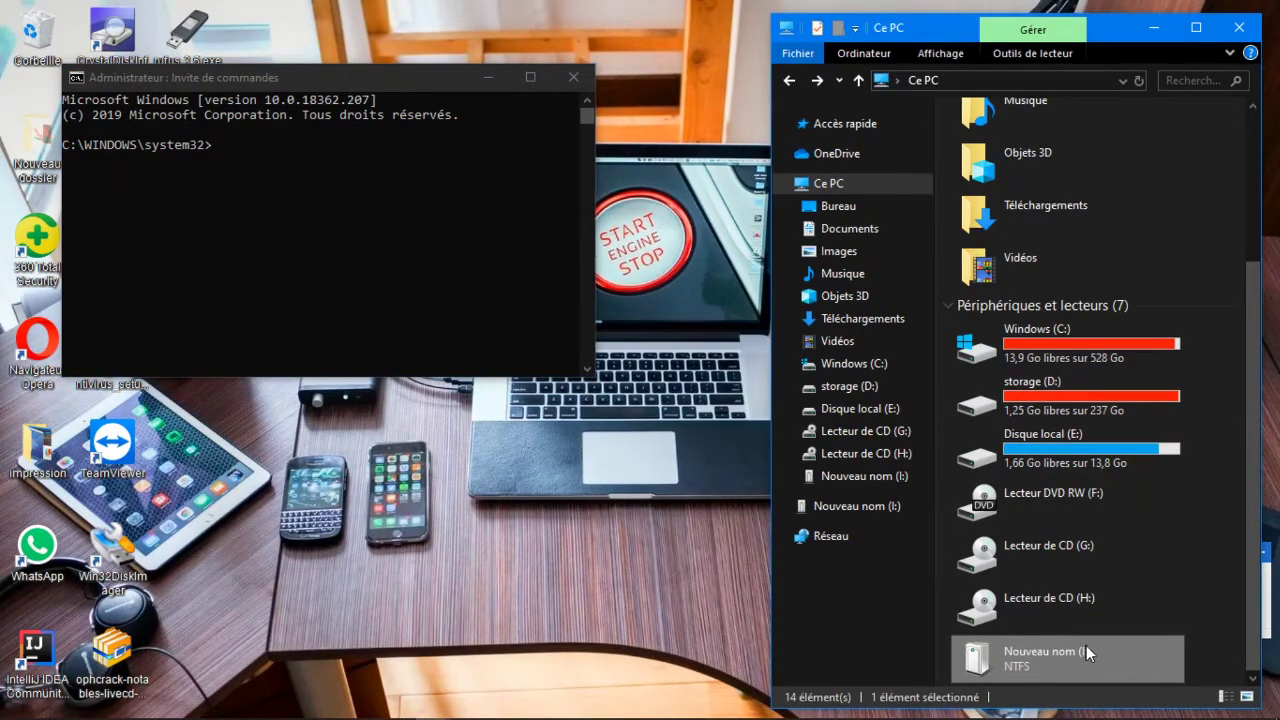
double_click(1086, 645)
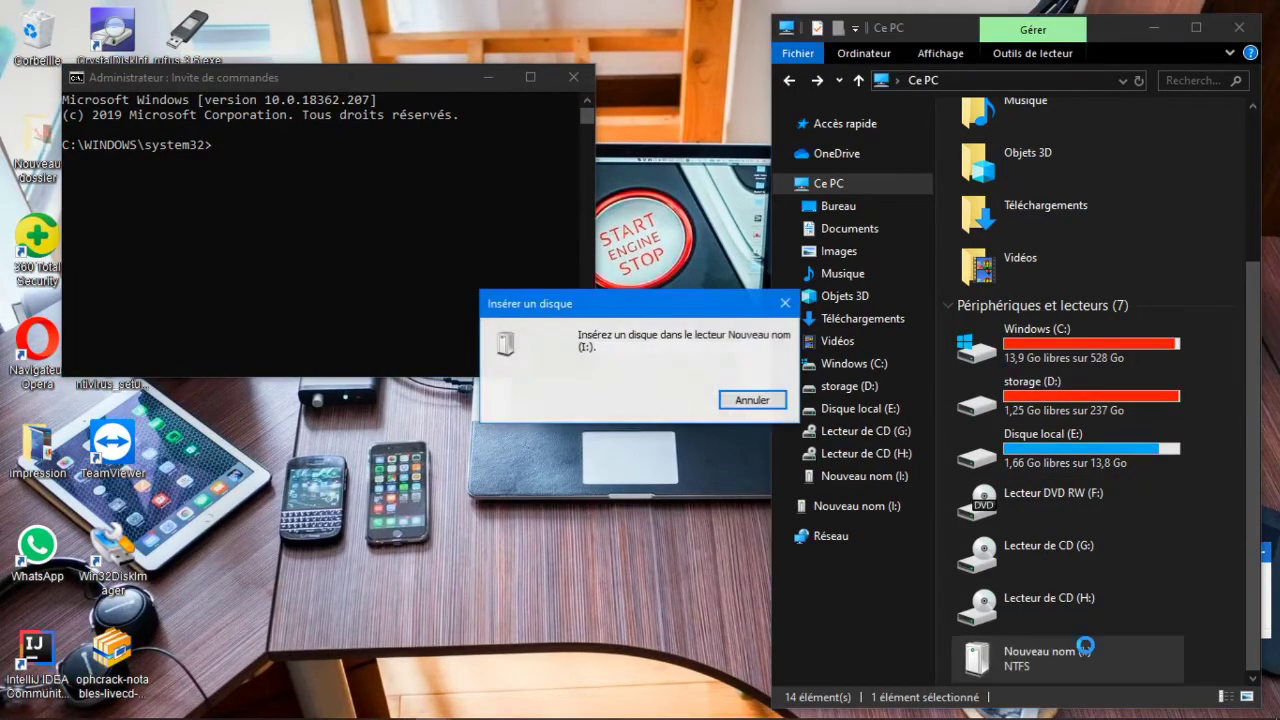
left_click(760, 410)
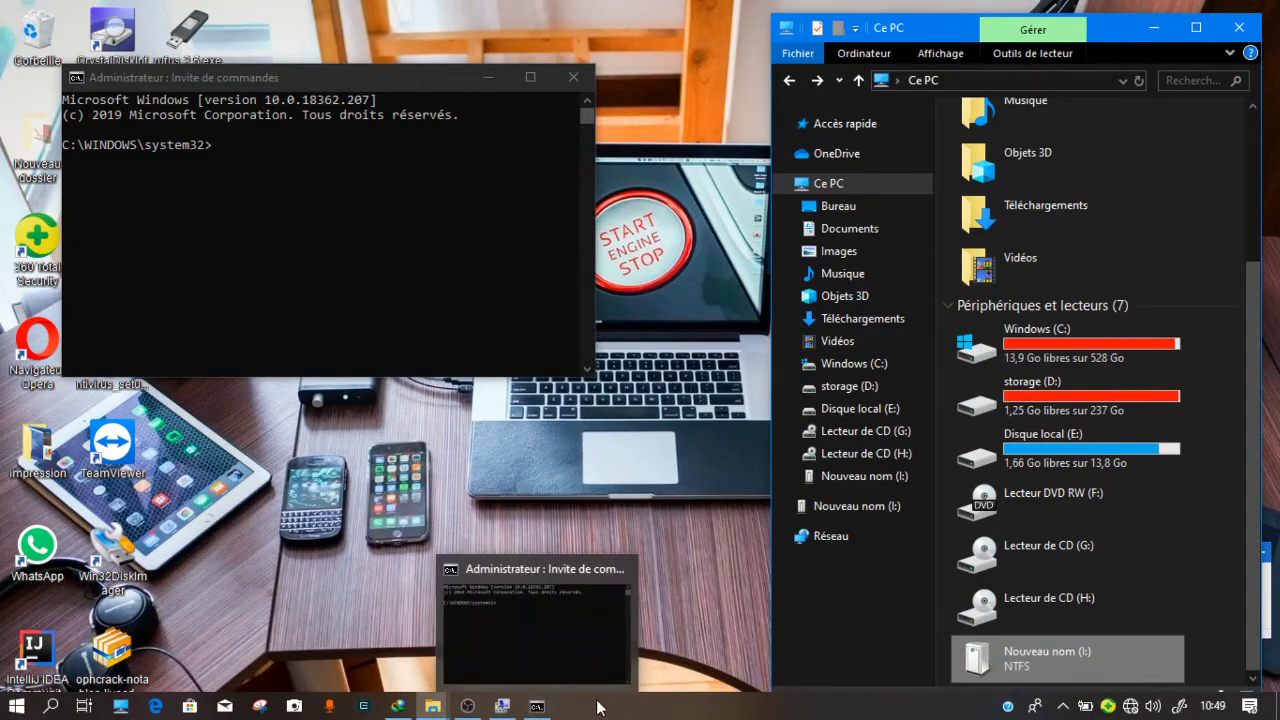
left_click(1138, 81)
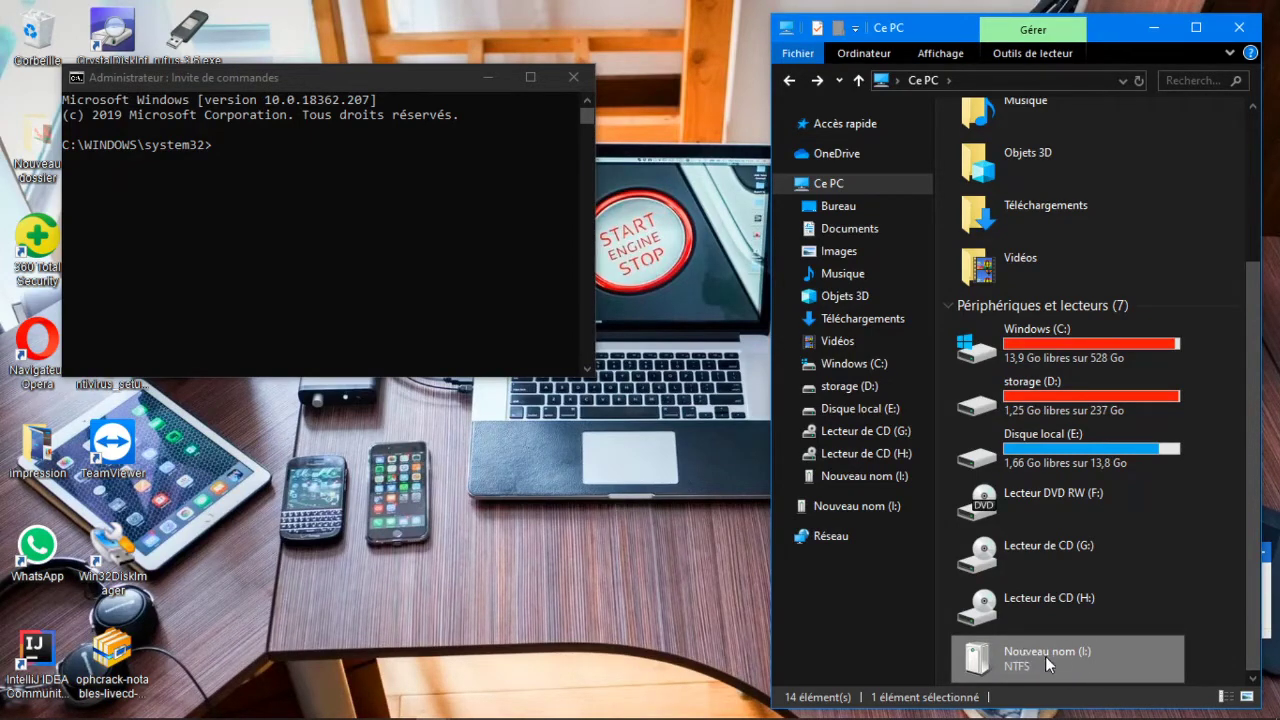
- Check Disque 1's unallocated space in Gestion de l'ordinateur, try opening Nouveau nom (I:) again, and minimize Gestion de l'ordinateur
mouse_move(472, 712)
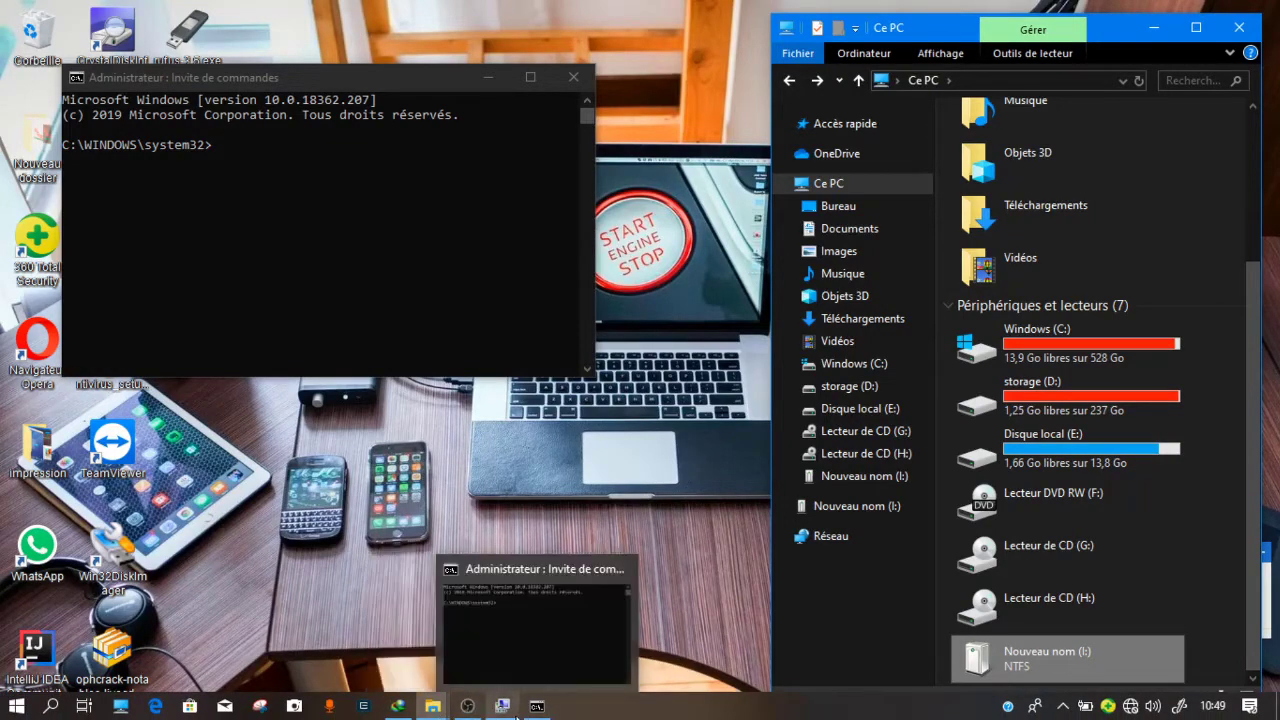
left_click(503, 708)
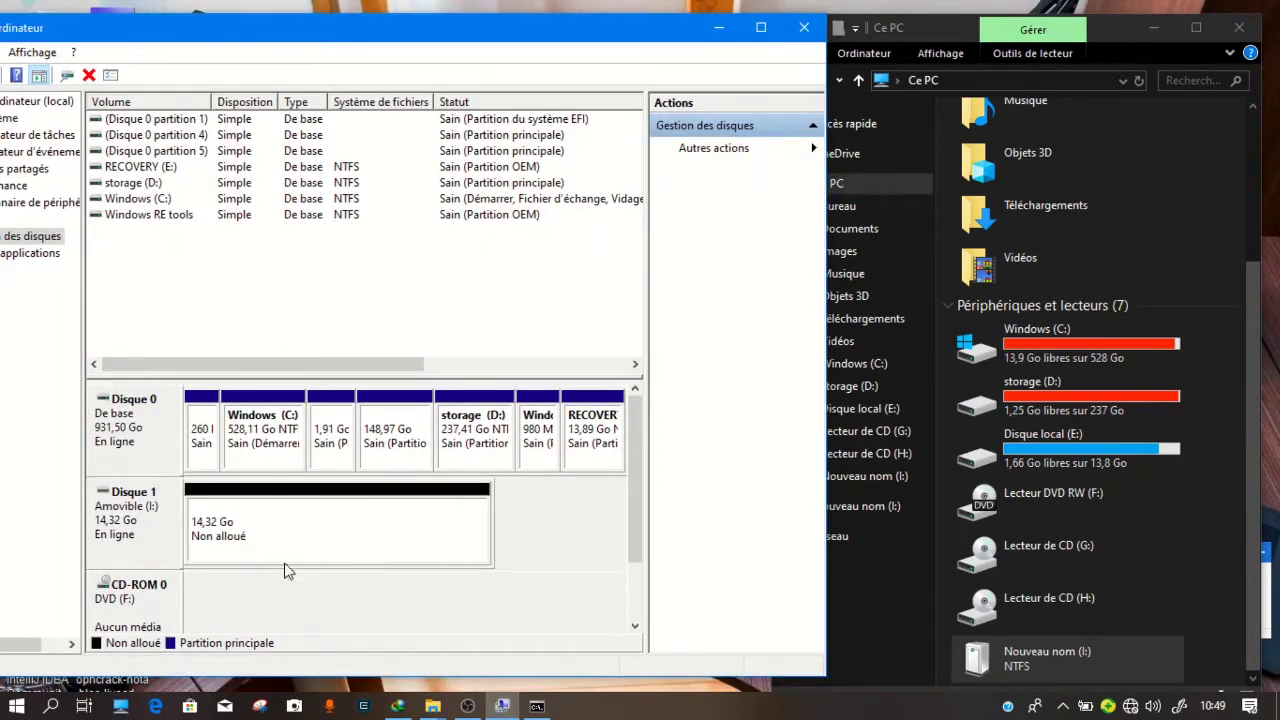
left_click(307, 535)
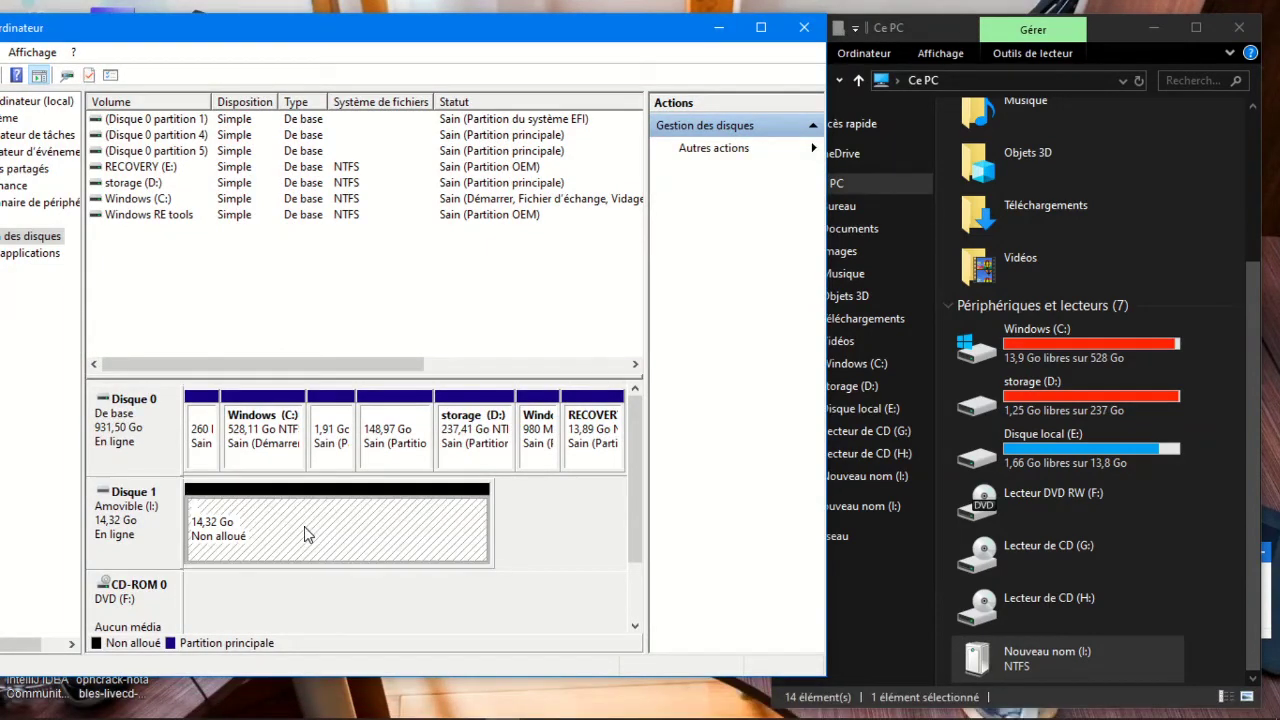
double_click(1035, 669)
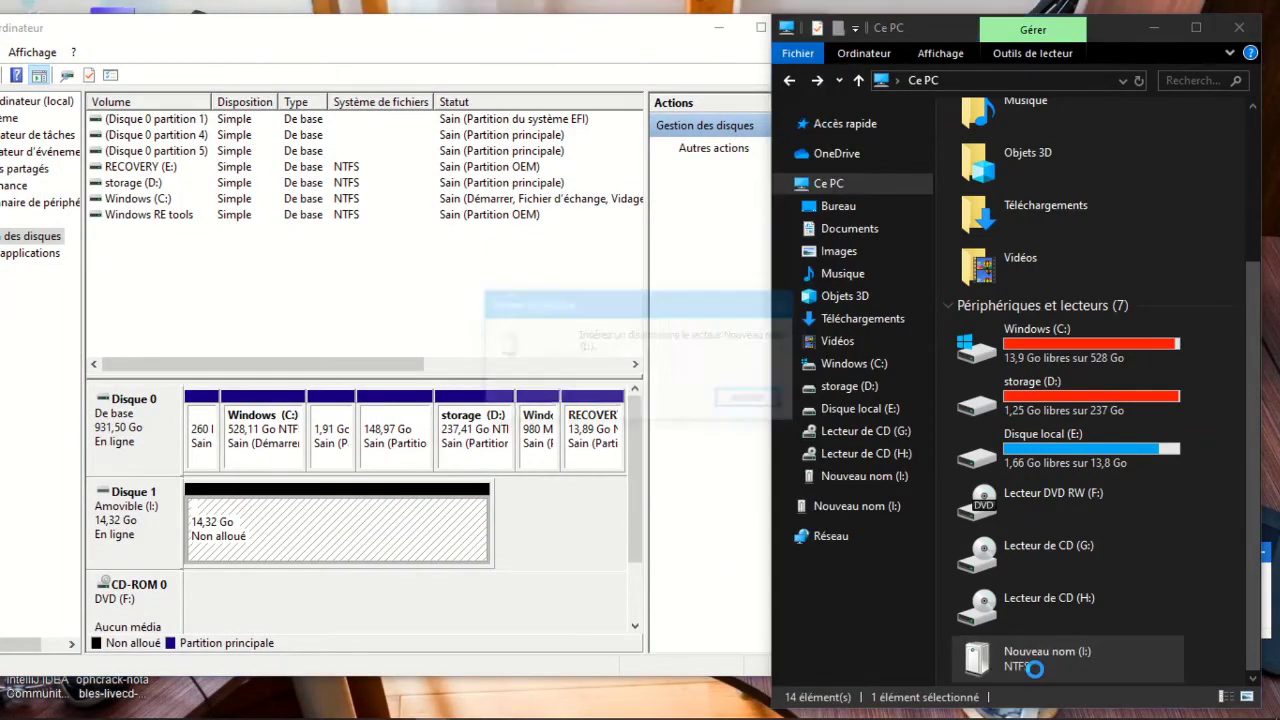
left_click(712, 26)
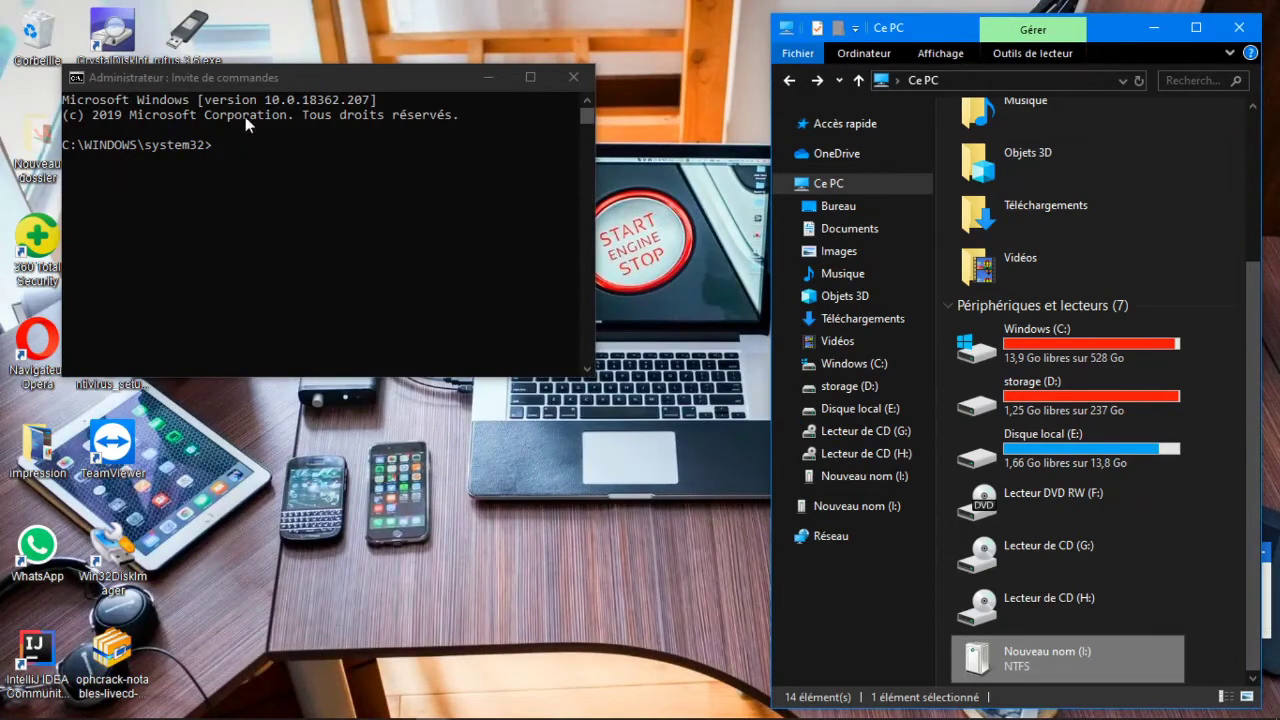
- Reposition the administrator command prompt window and start diskpart in it
left_click_drag(238, 77, 359, 75)
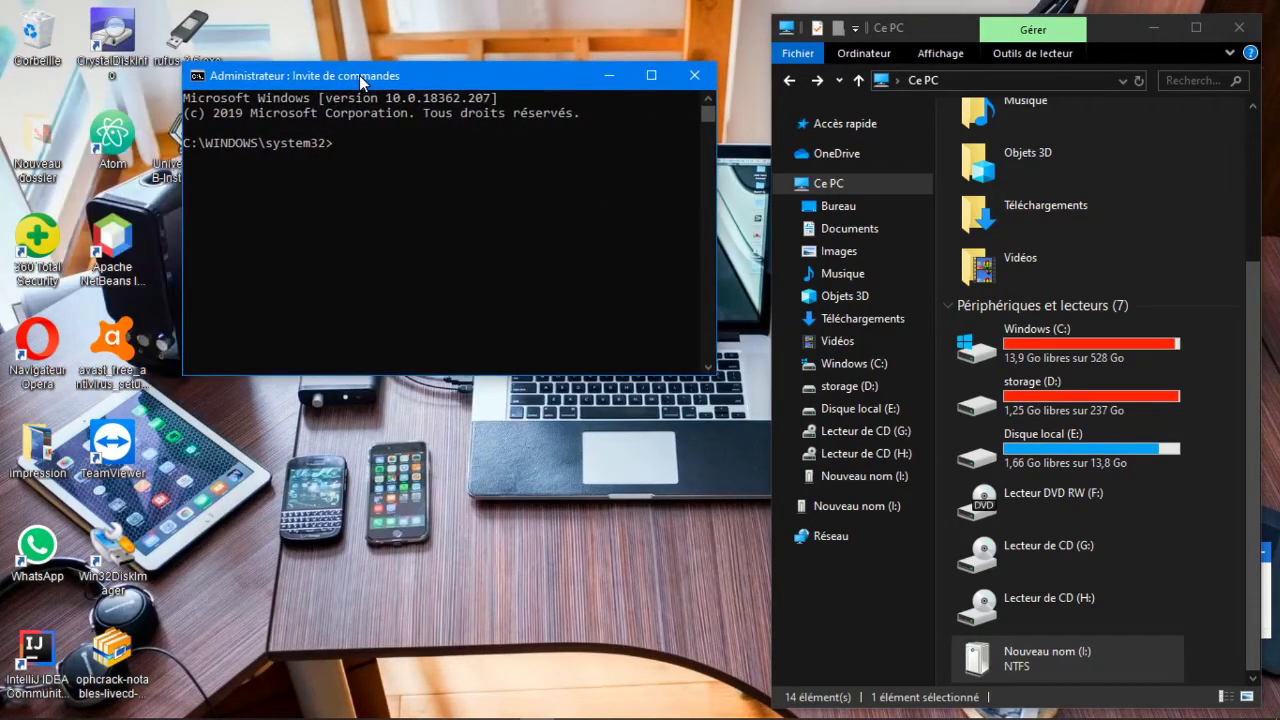
mouse_move(505, 706)
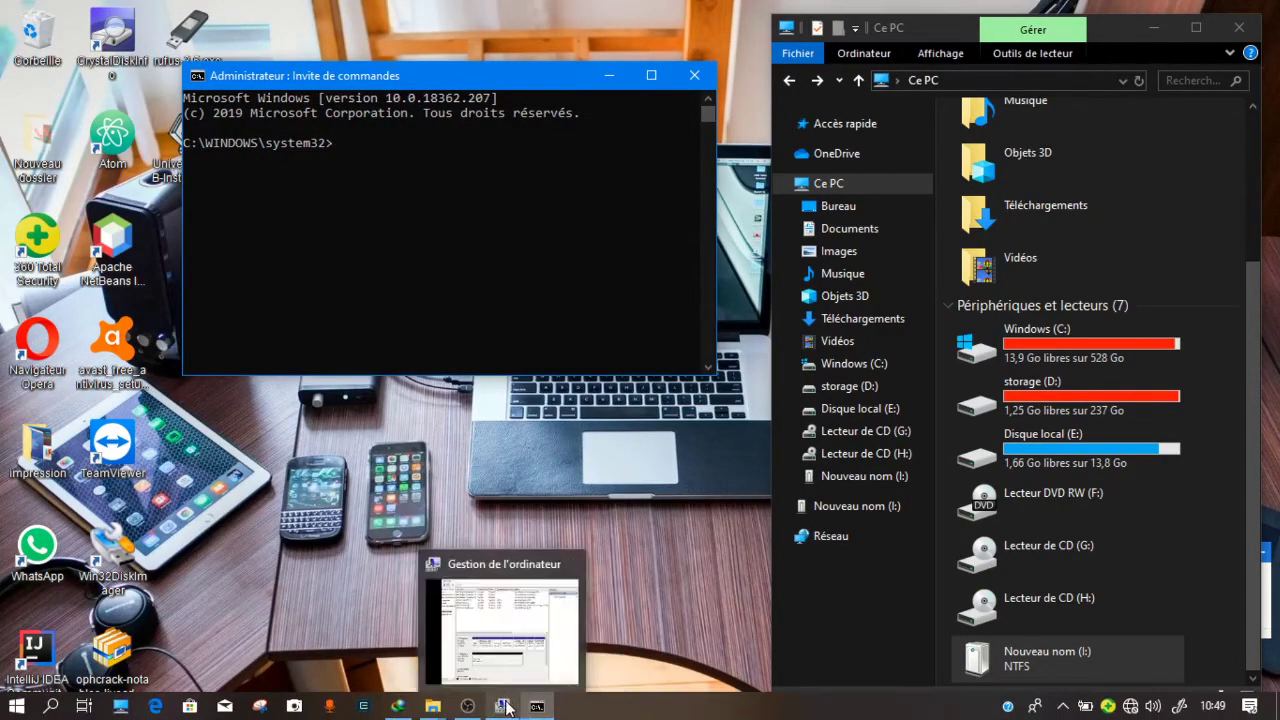
mouse_move(507, 647)
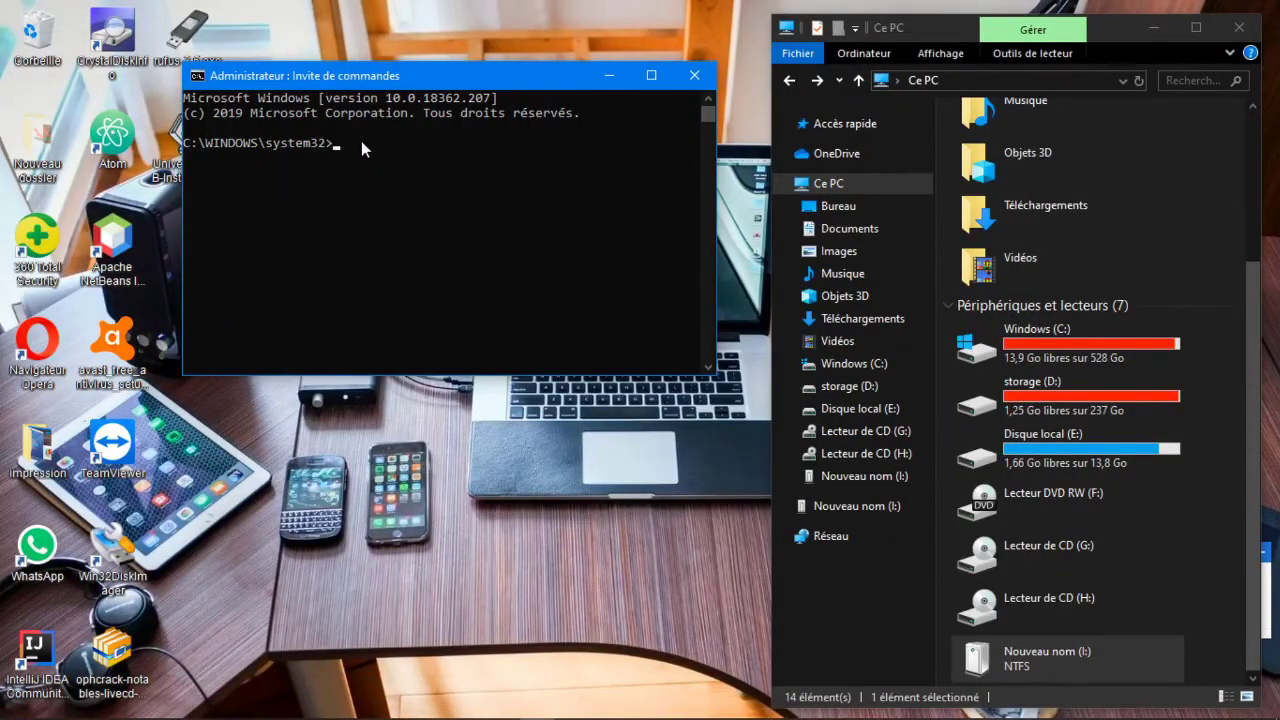
left_click(360, 143)
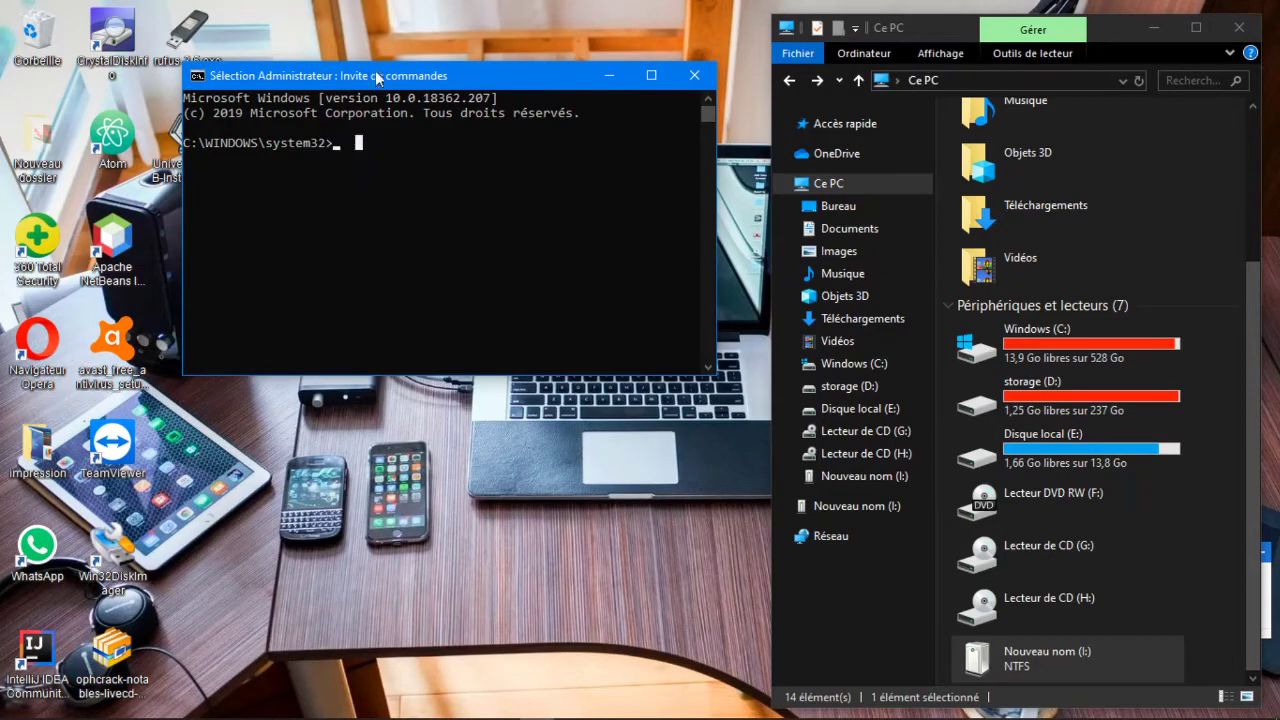
left_click_drag(360, 79, 337, 59)
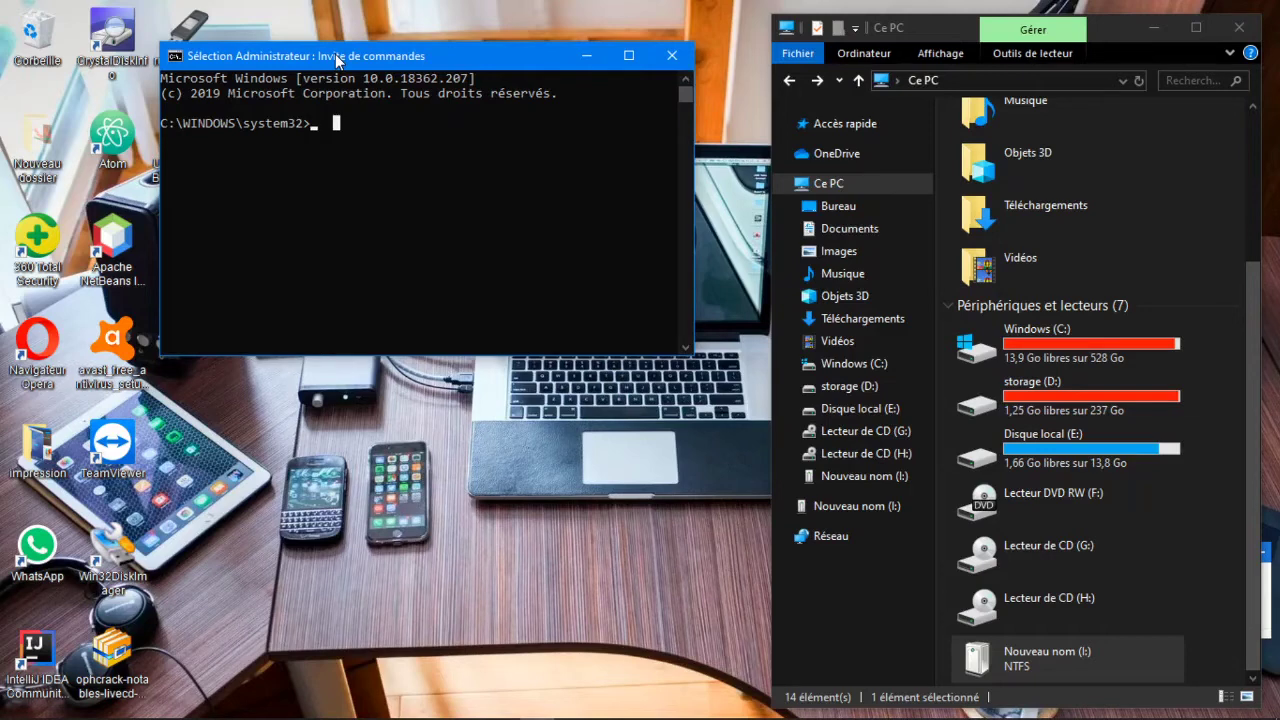
type("diskpart")
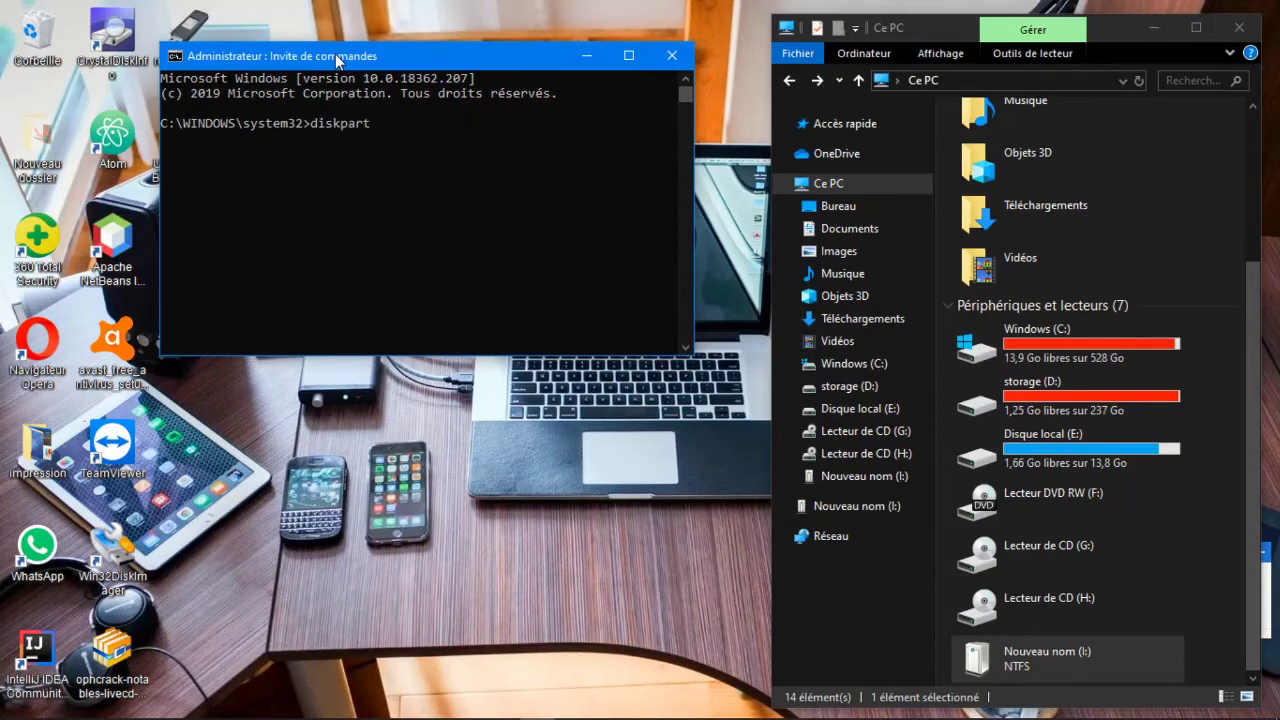
key("Return")
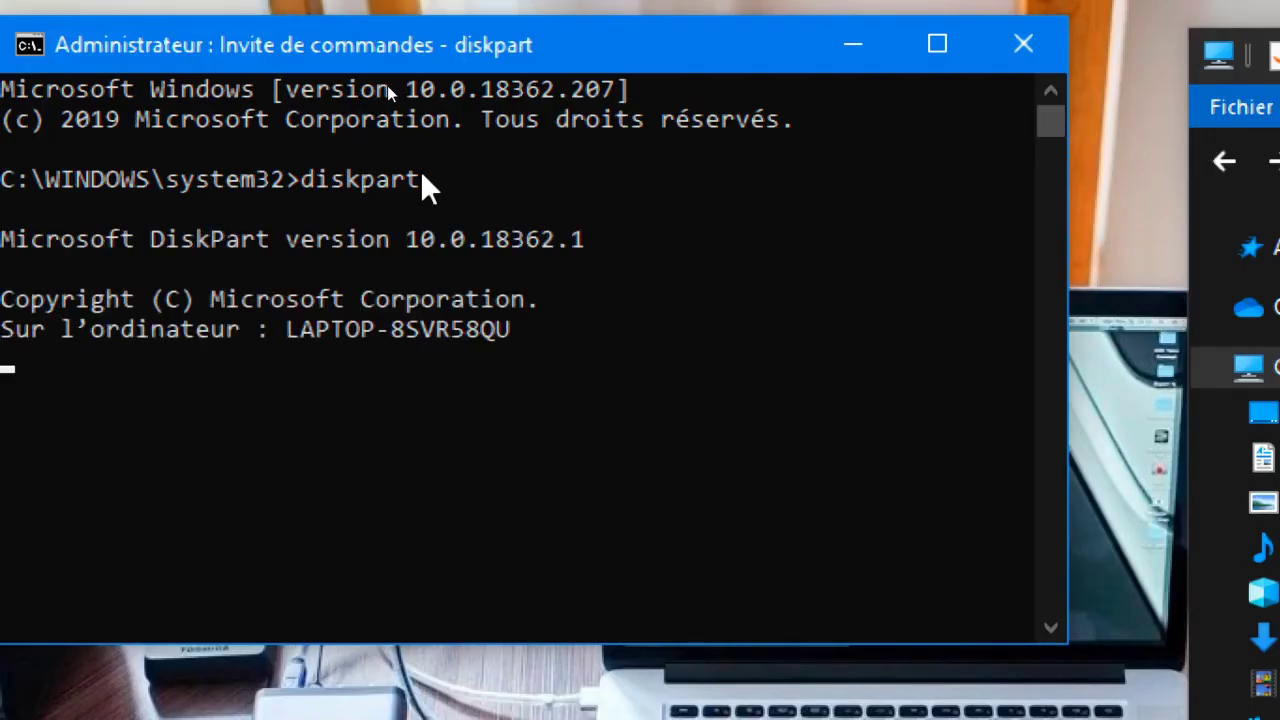
- List the computer's disks in DiskPart with list disk to identify the removable drive
left_click_drag(358, 48, 458, 43)
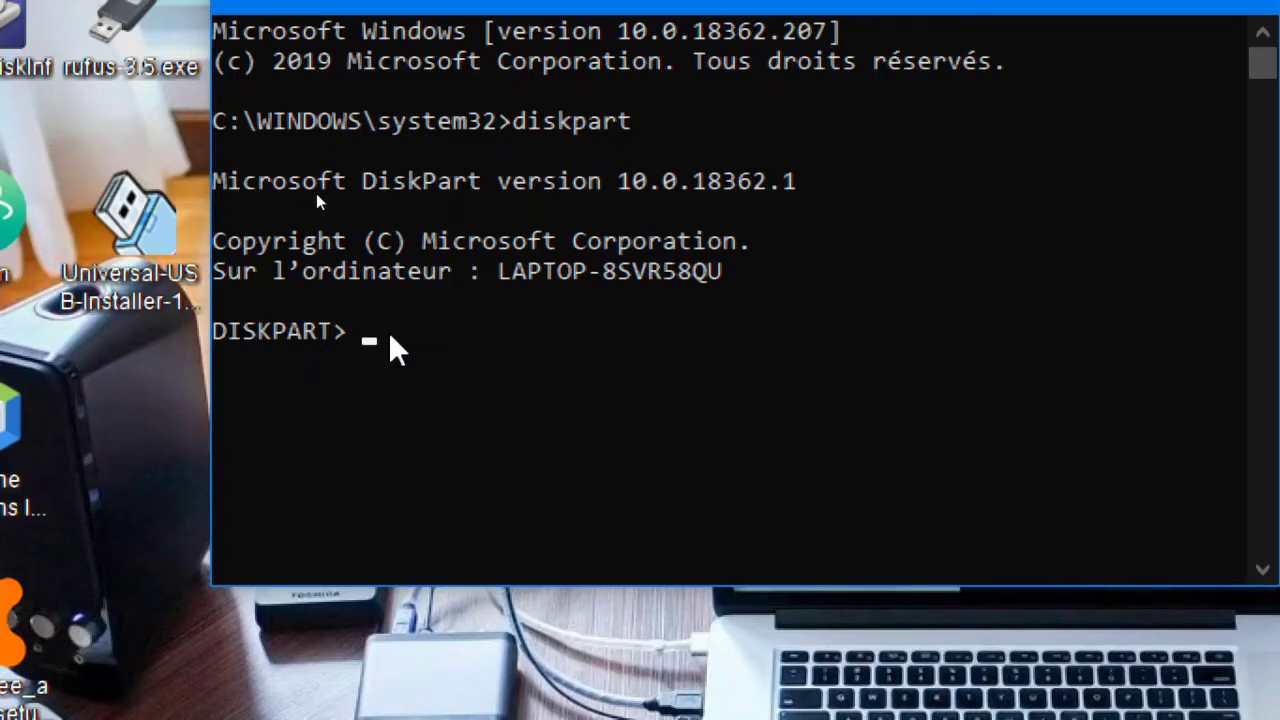
type("list disk")
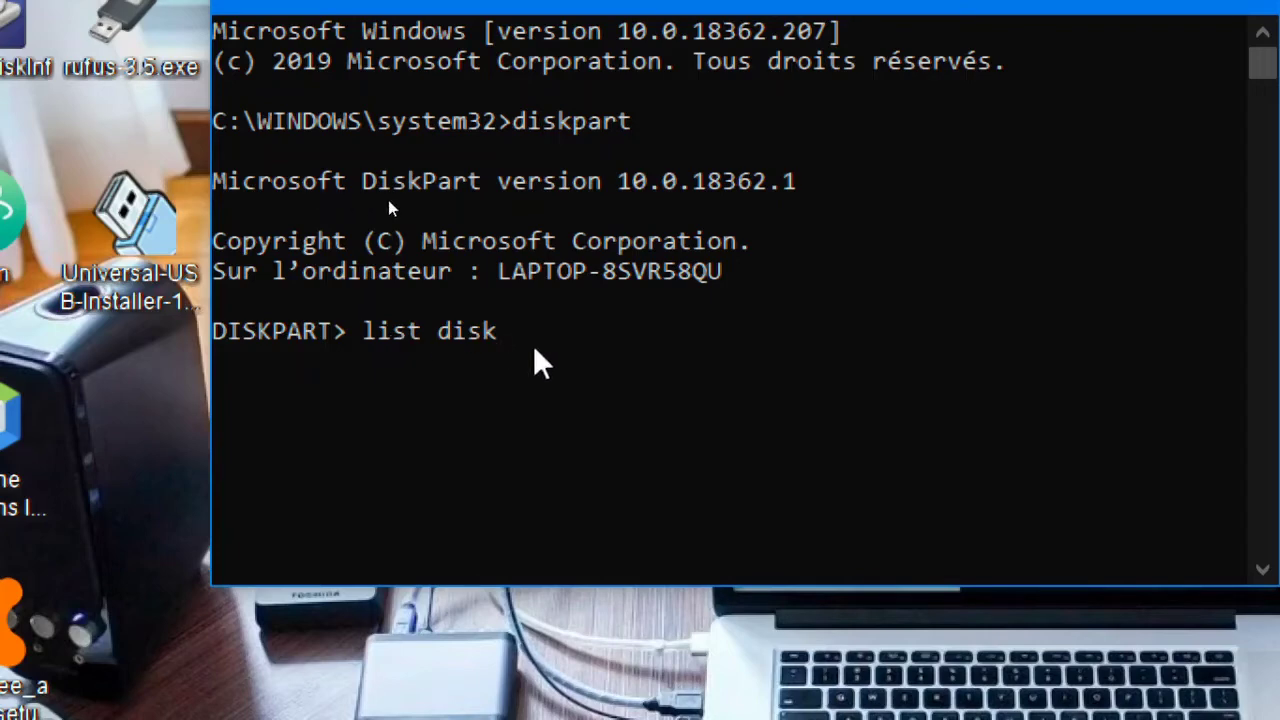
key("Return")
scroll(494, 199, "down", 2)
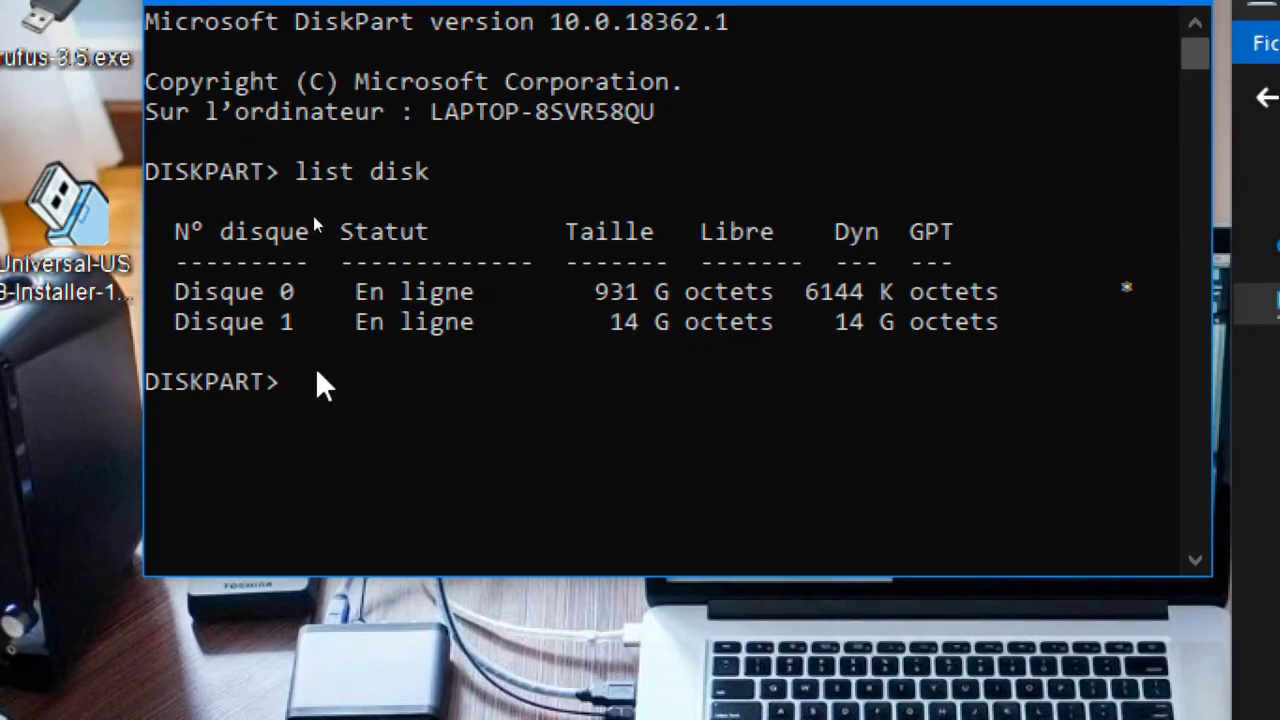
- Select the removable 14 GB drive in DiskPart with select disk 1
type("elect disk 1")
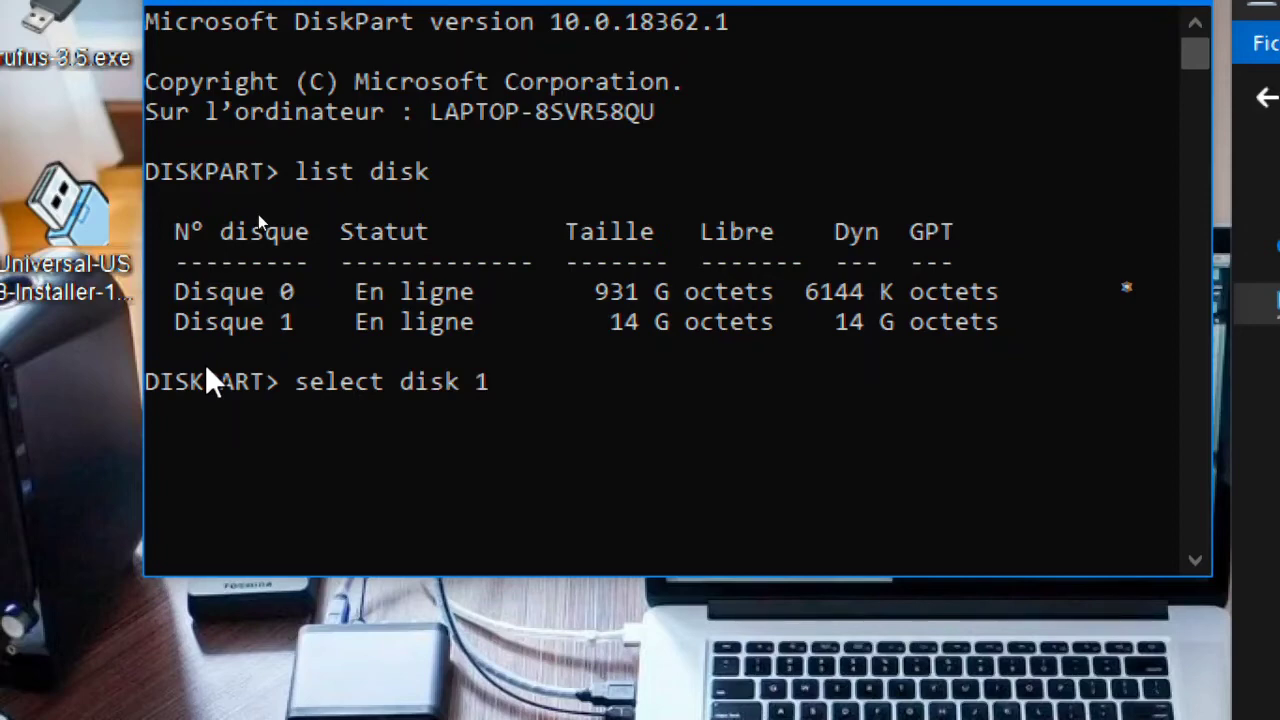
key("Return")
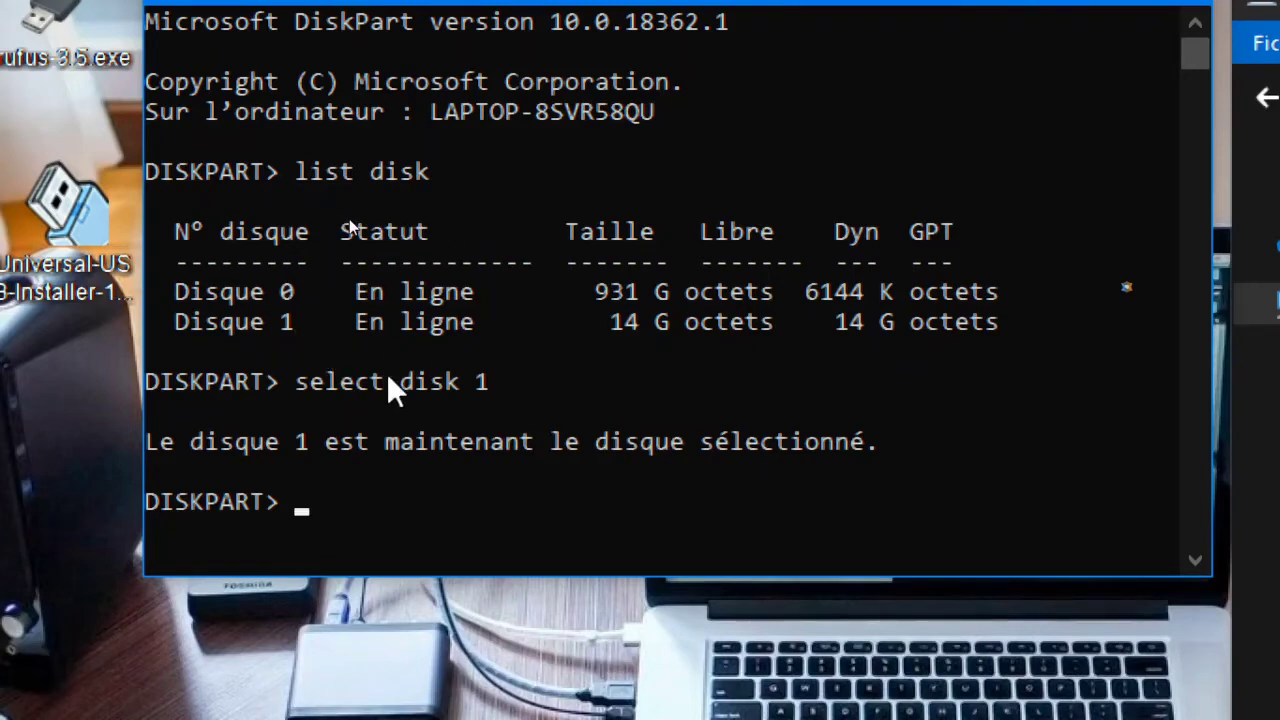
scroll(387, 373, "down", 1)
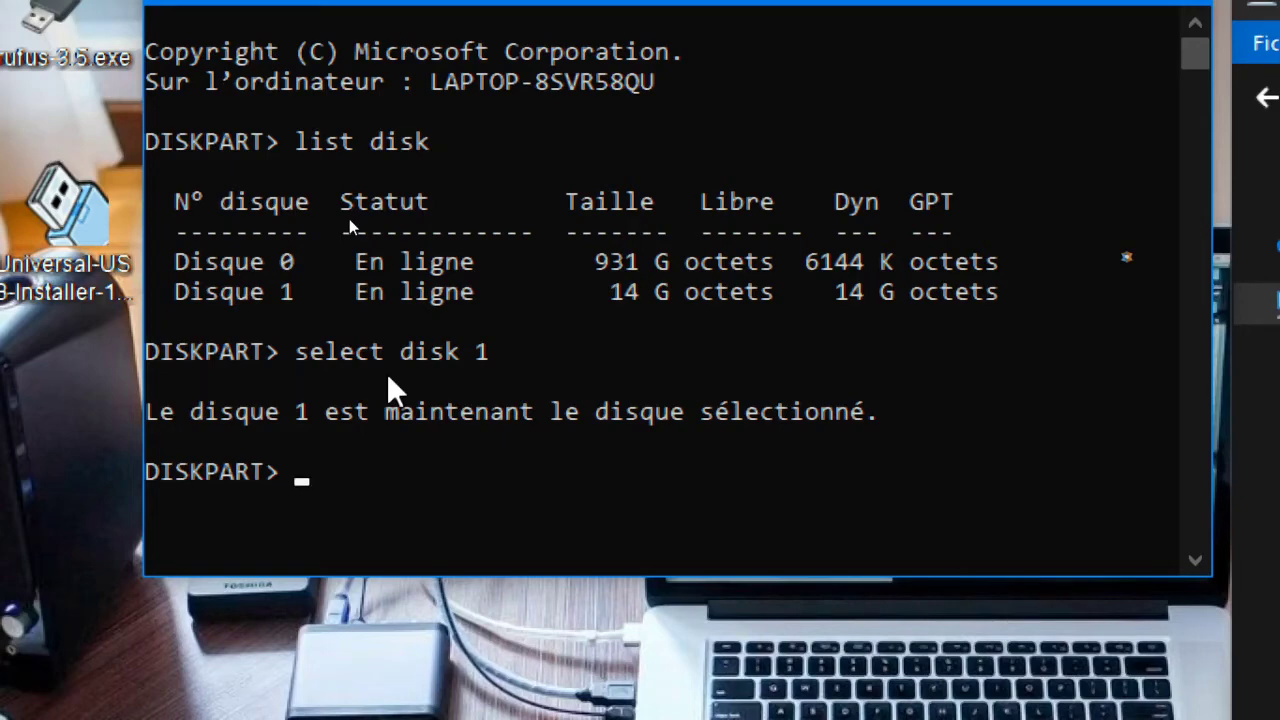
- Erase the selected removable disk in DiskPart with clean and convert it to MBR format with convert mbr
type("clean")
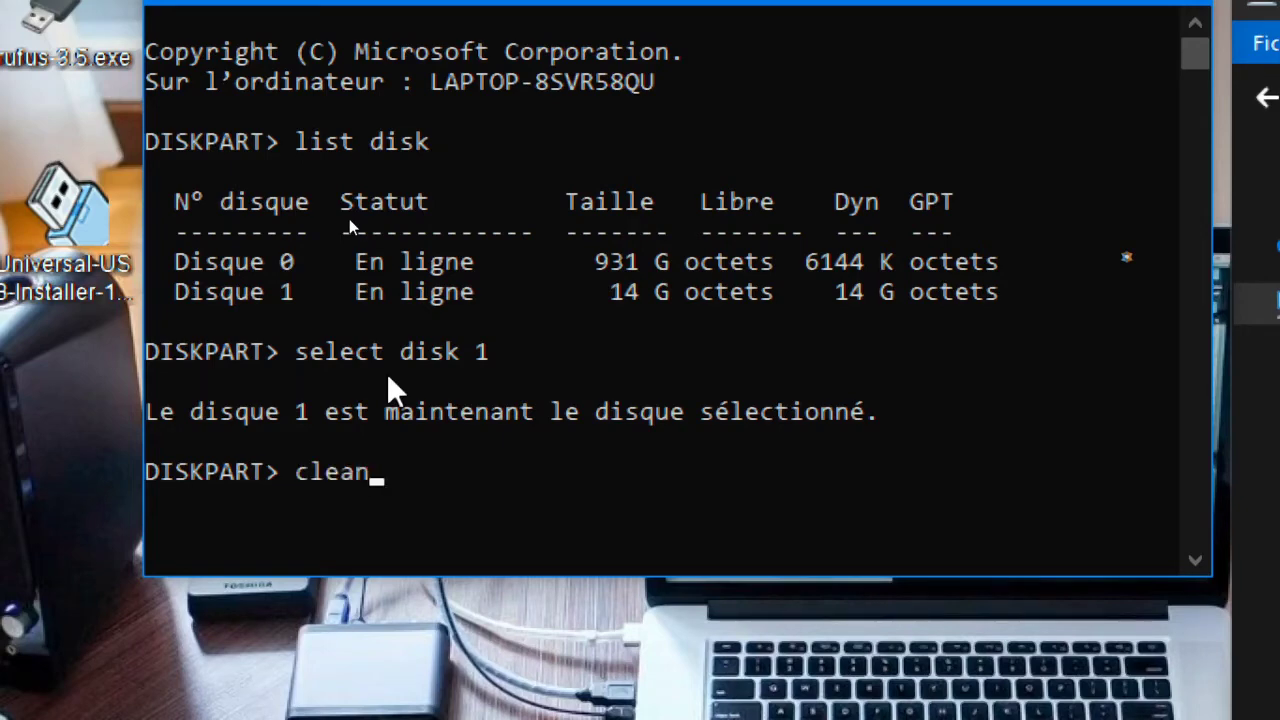
key("Return")
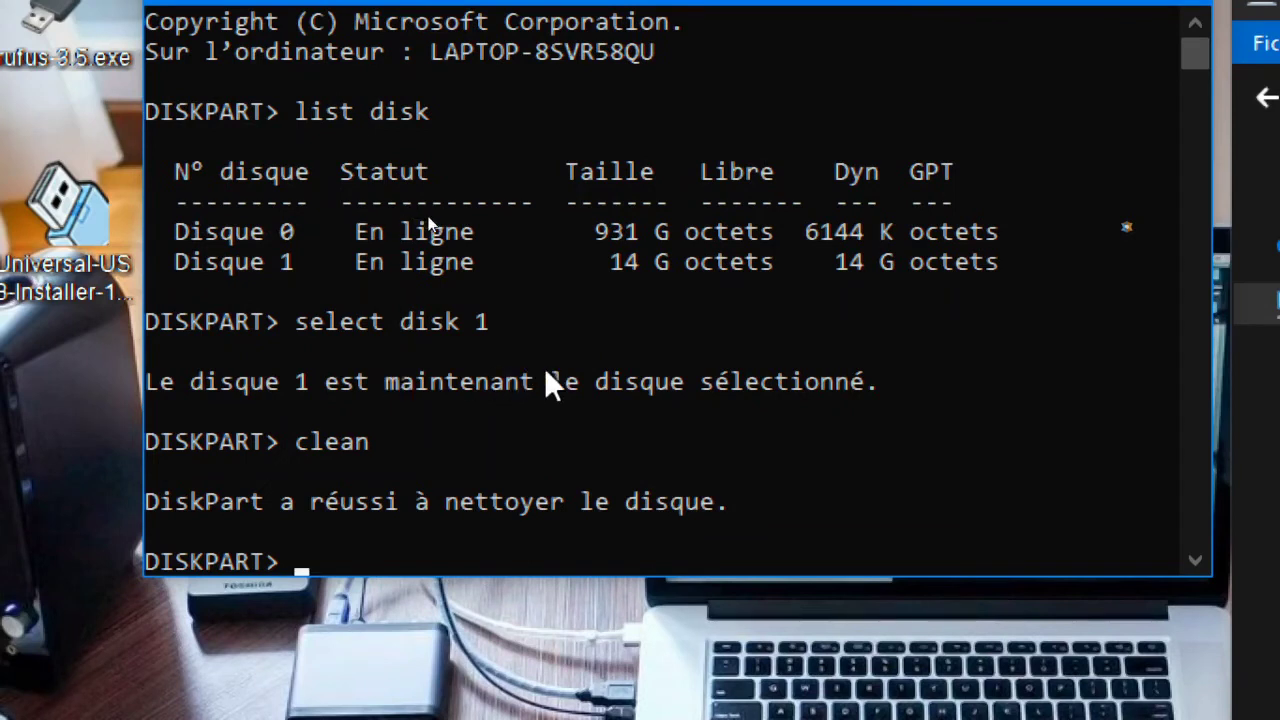
scroll(548, 380, "down", 1)
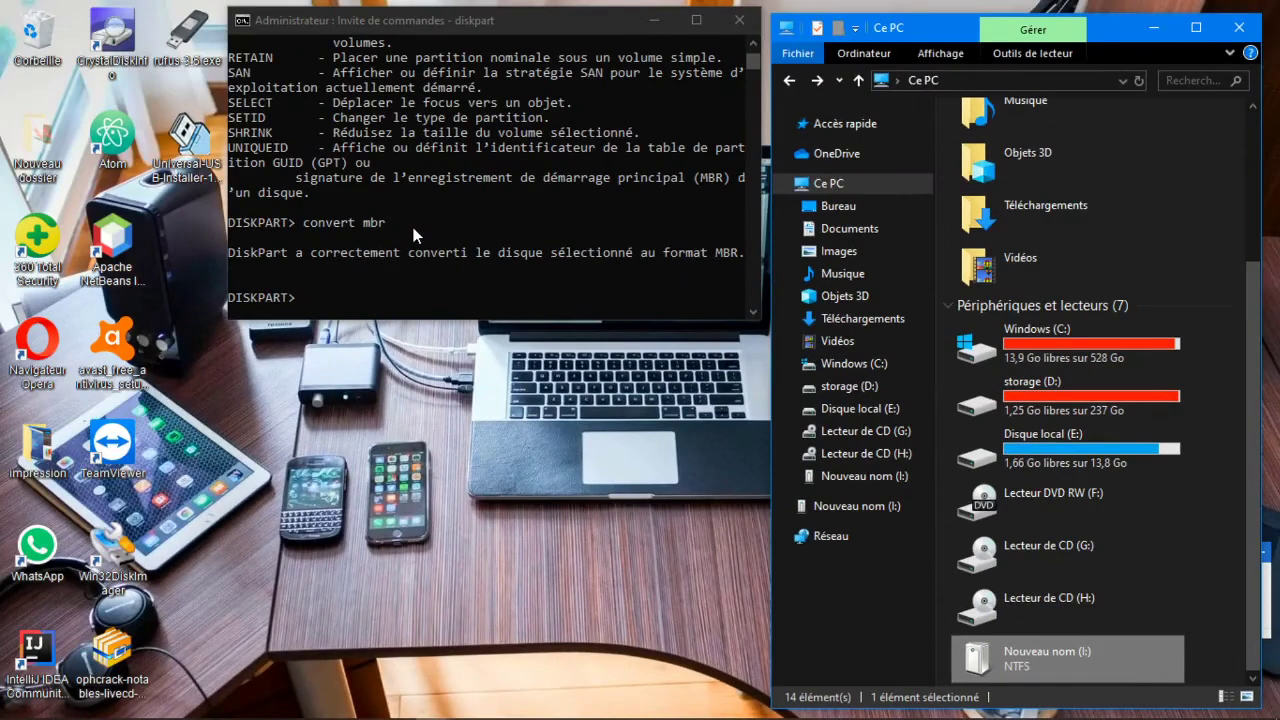
- Switch to Gestion de l'ordinateur and create a 14662 MB FAT32 simple volume on Disque 1's unallocated space, keeping the wizard's default settings
key("alt+Tab")
key("alt+Tab")
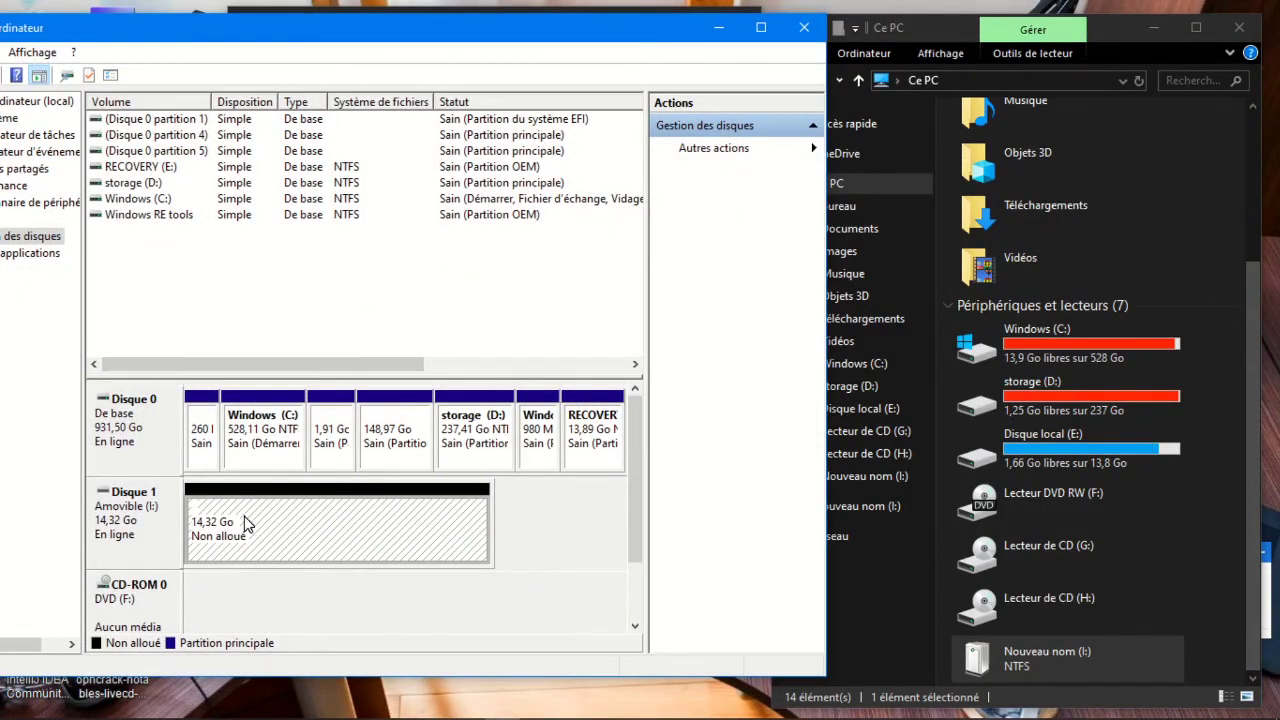
right_click(246, 524)
left_click(277, 530)
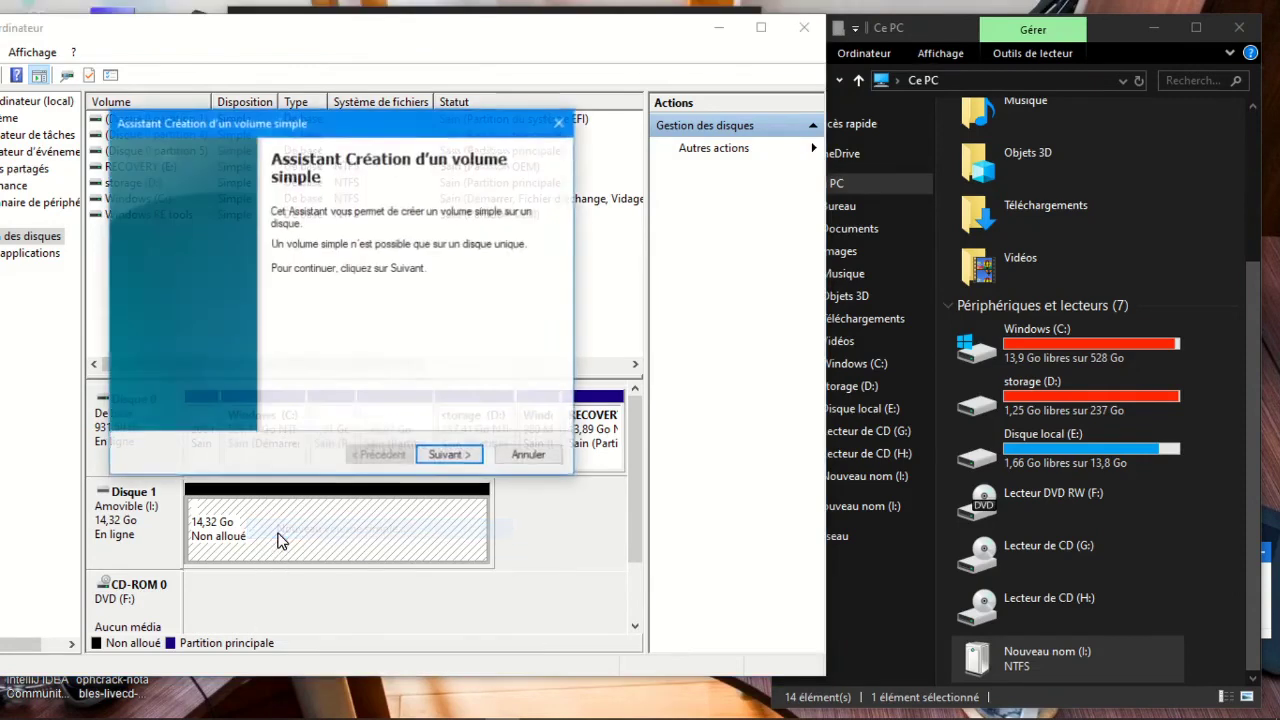
left_click(445, 458)
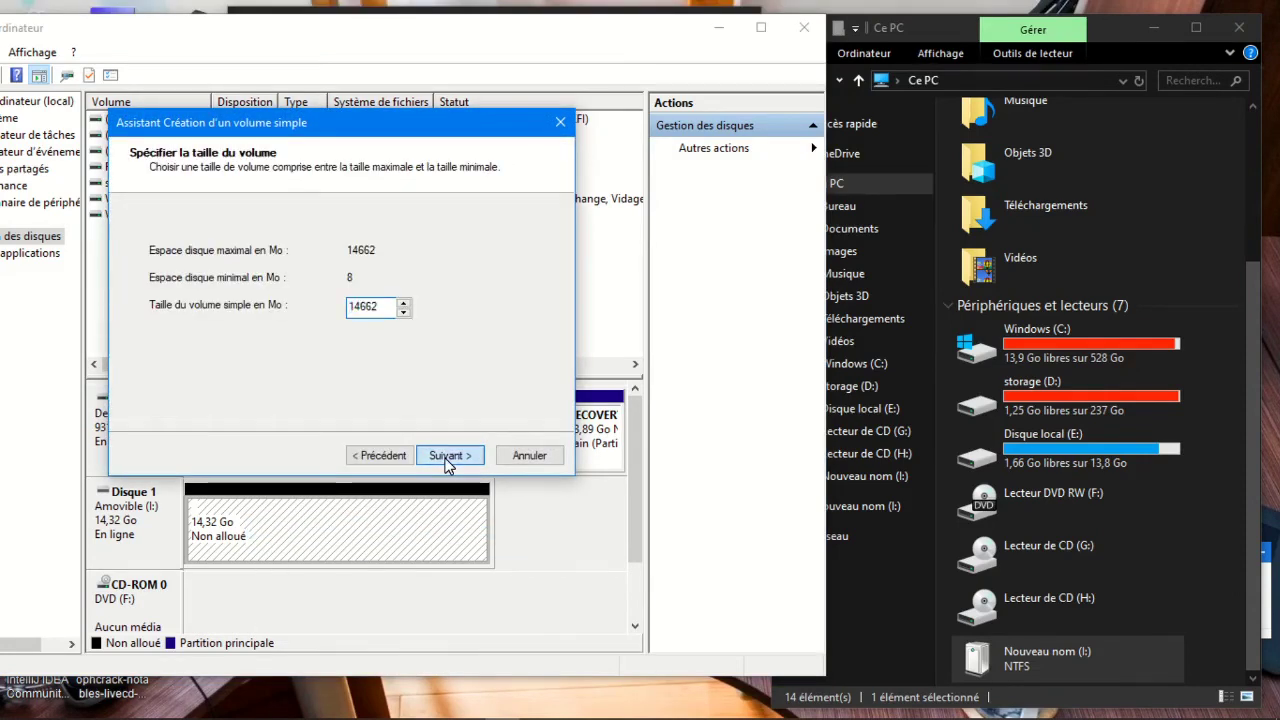
left_click(446, 458)
left_click(446, 458)
left_click(446, 458)
left_click(446, 458)
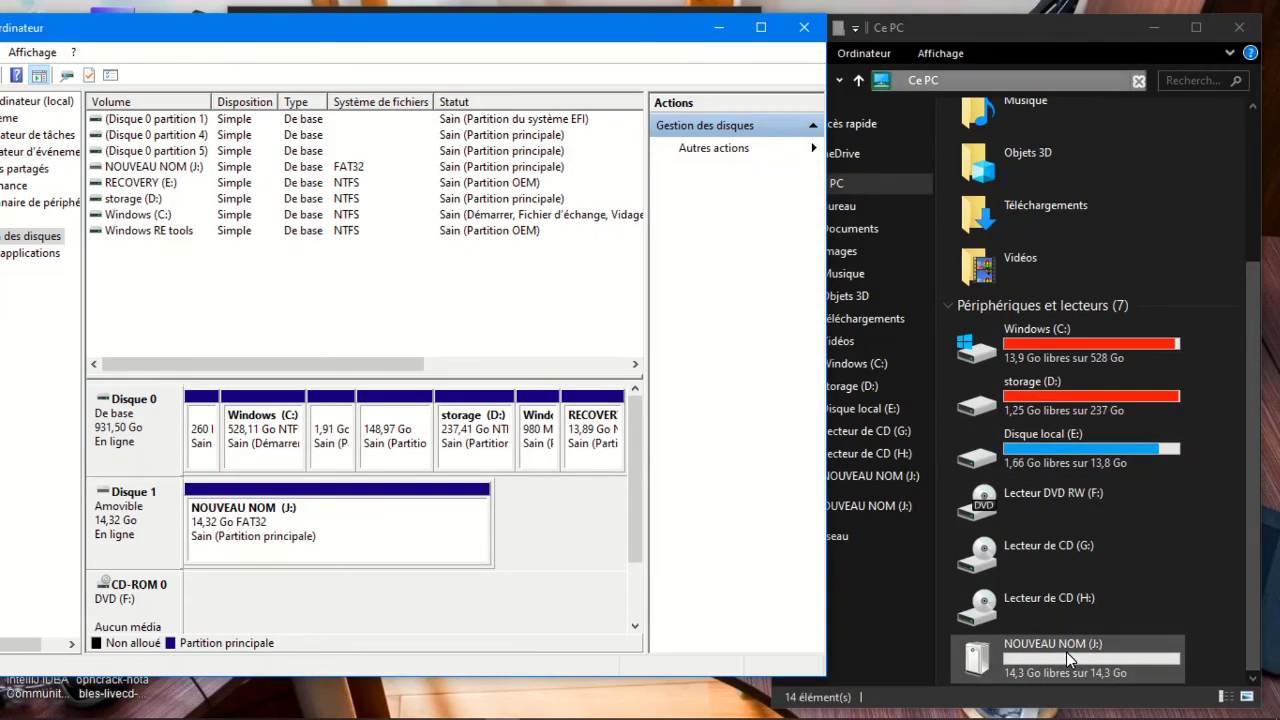
- Select the new NOUVEAU NOM (J:) drive in Ce PC to check its capacity, and move the Ce PC window over Gestion de l'ordinateur
left_click(1066, 652)
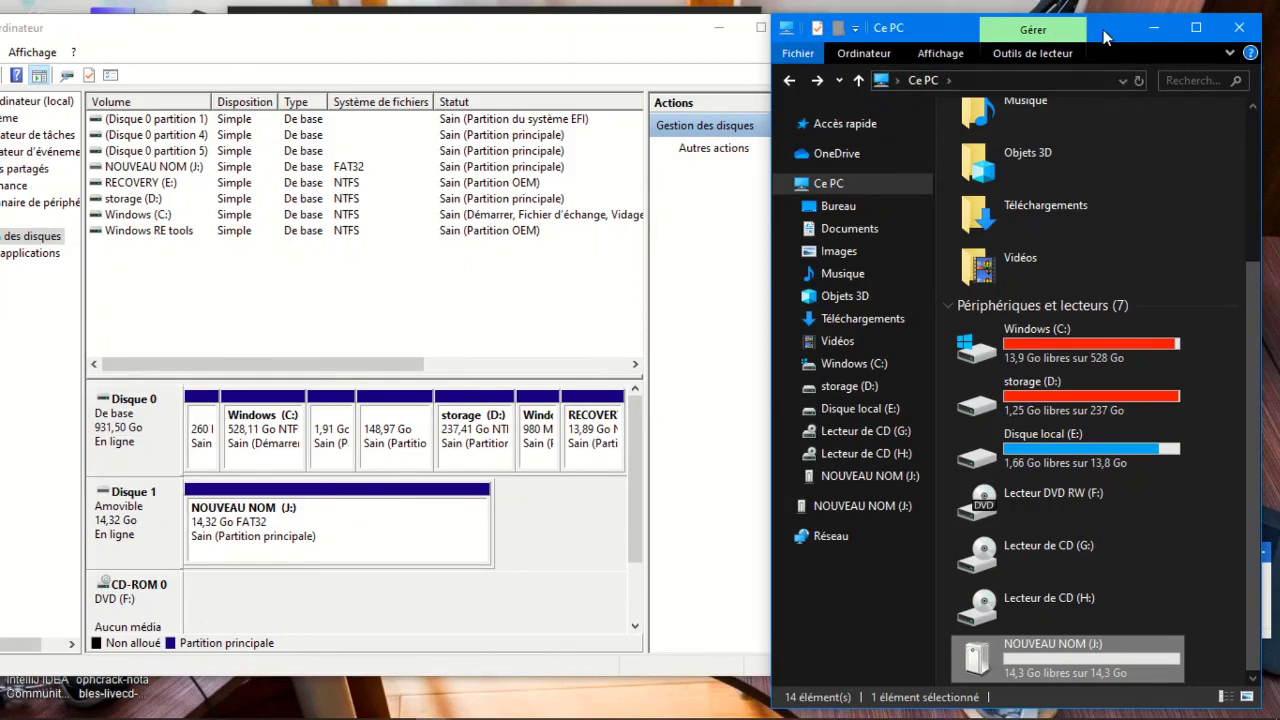
left_click_drag(1107, 38, 841, 46)
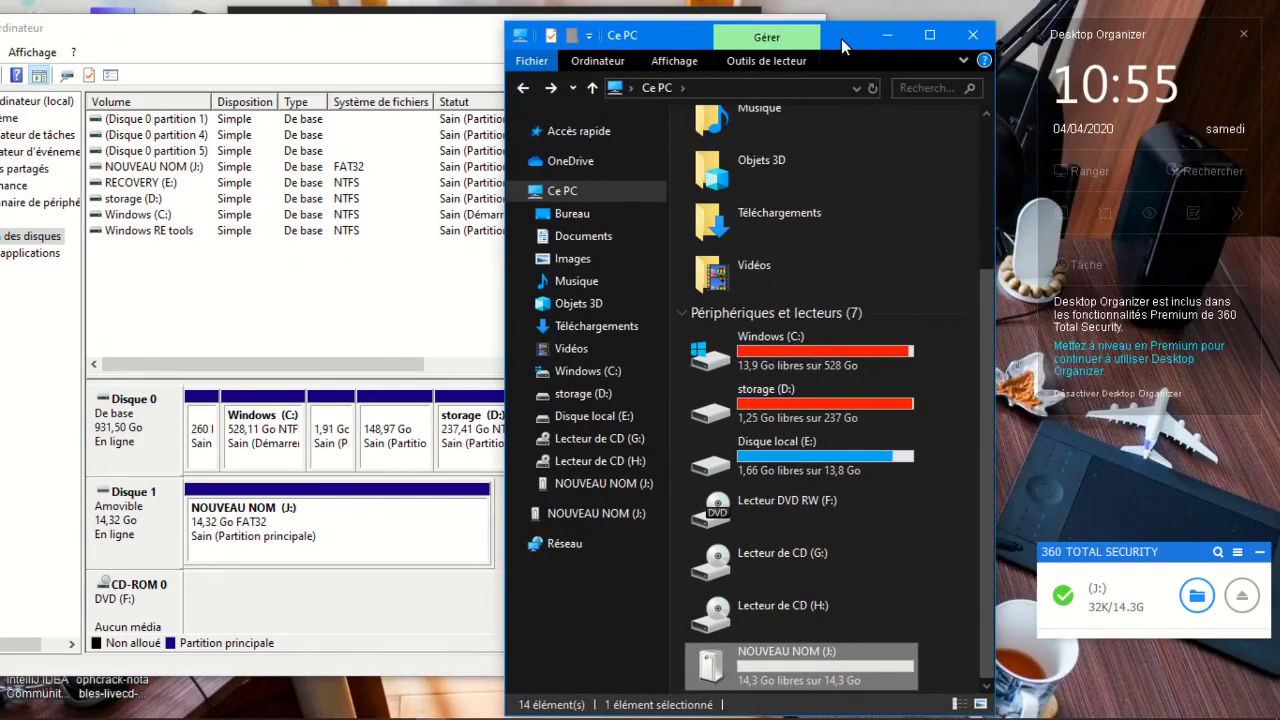